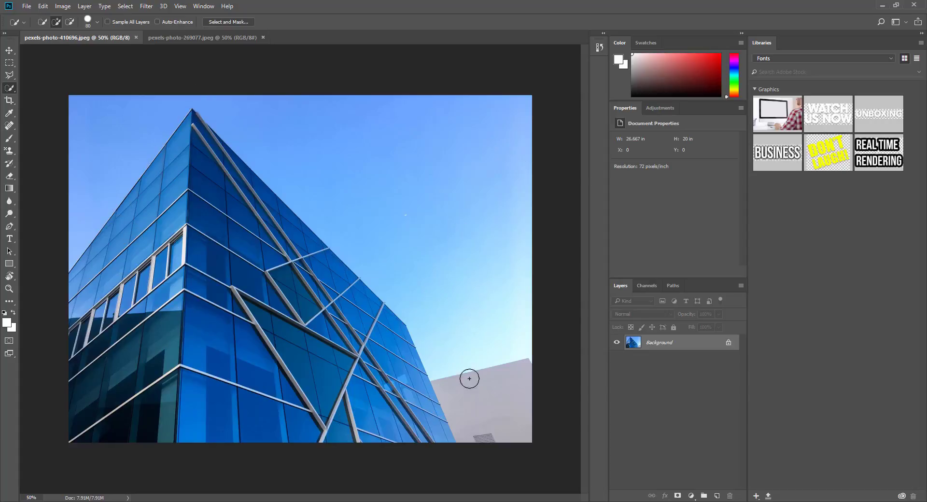
pyautogui.keyDown('alt'); pyautogui.doubleClick(671, 343); pyautogui.keyUp('alt')
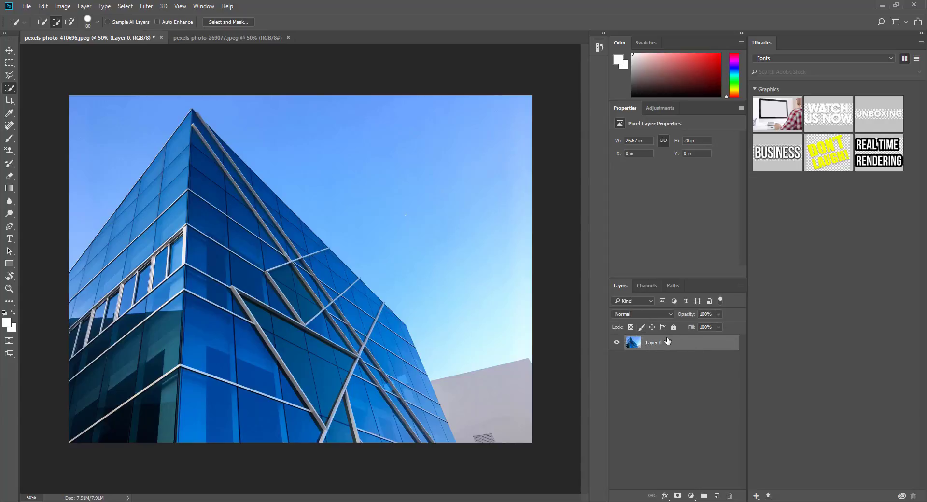
pyautogui.hotkey('ctrl', 'z')
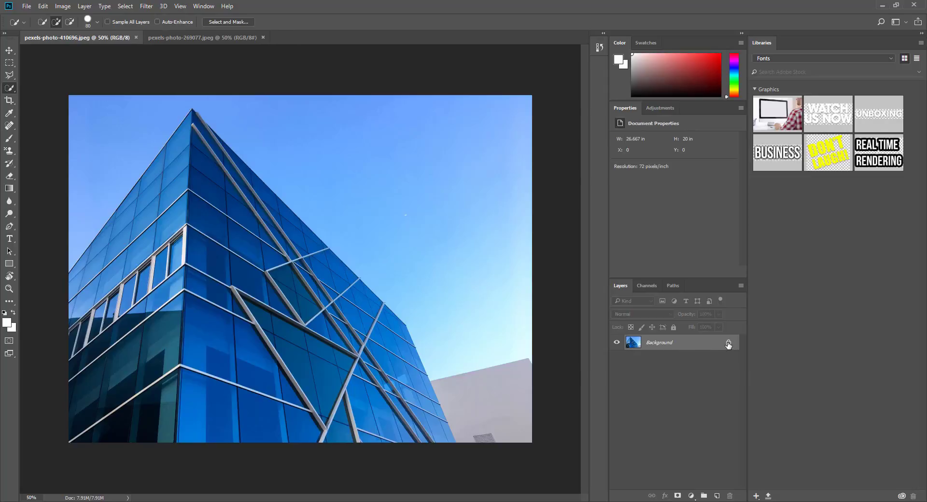
pyautogui.click(728, 344)
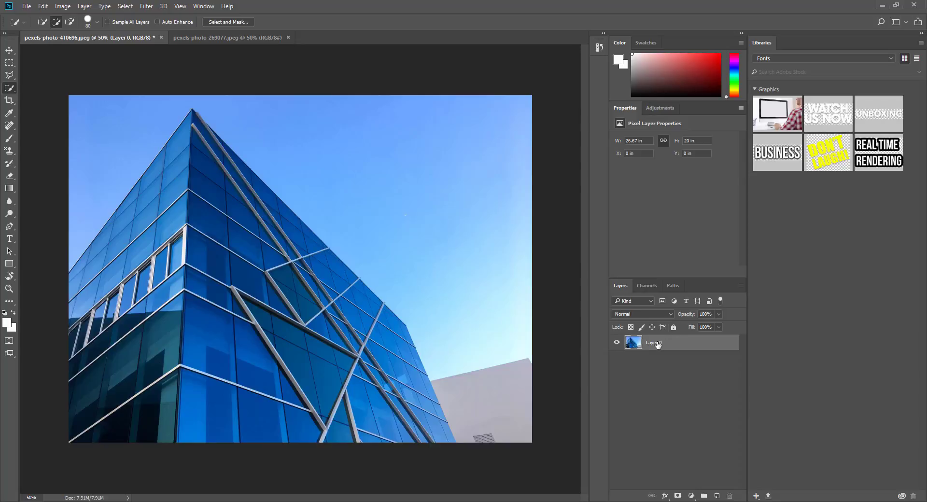
pyautogui.hotkey('ctrl', 'z')
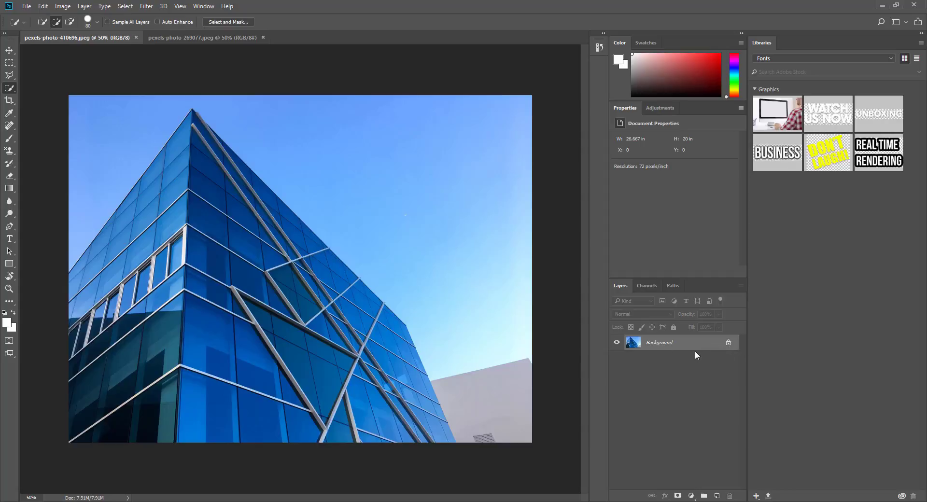
# Step: Unlock the Background layer of the building photo to turn it into a regular layer
pyautogui.click(729, 343)
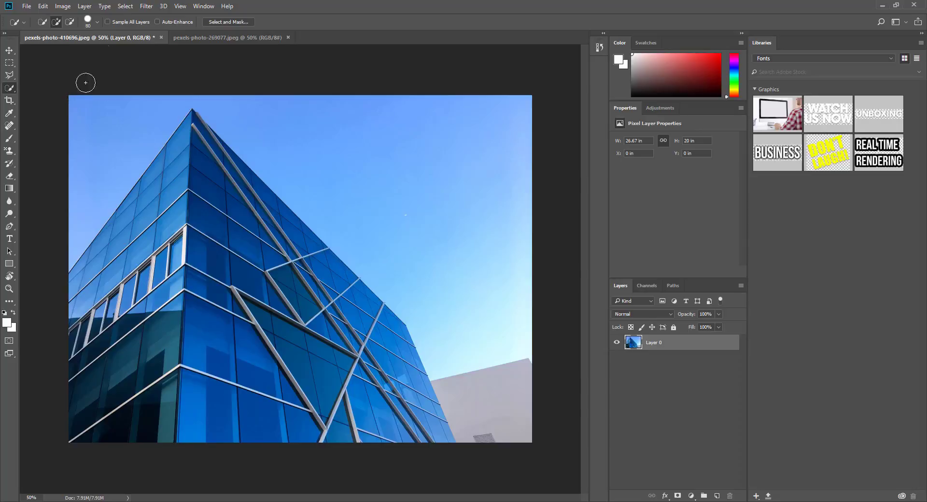
# Step: Try out smaller and larger brush sizes for the Quick Selection tool
pyautogui.click(99, 22)
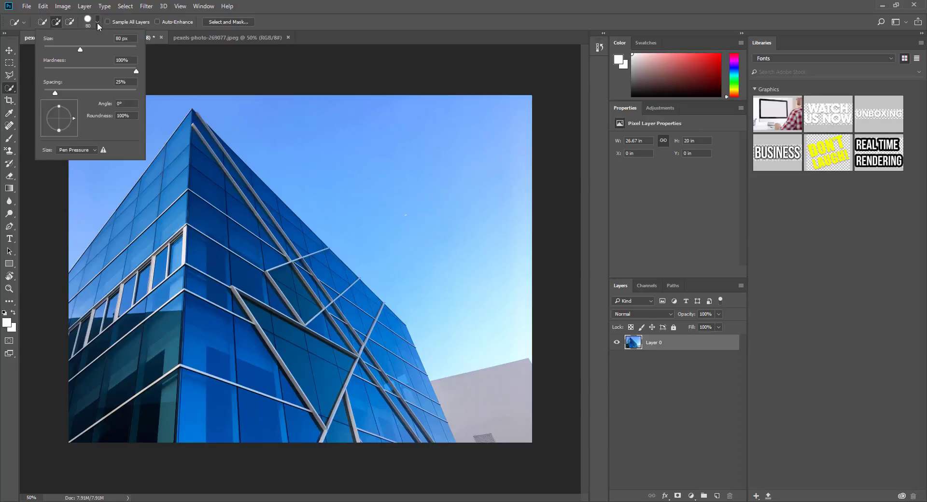
pyautogui.click(98, 22)
pyautogui.press('[')
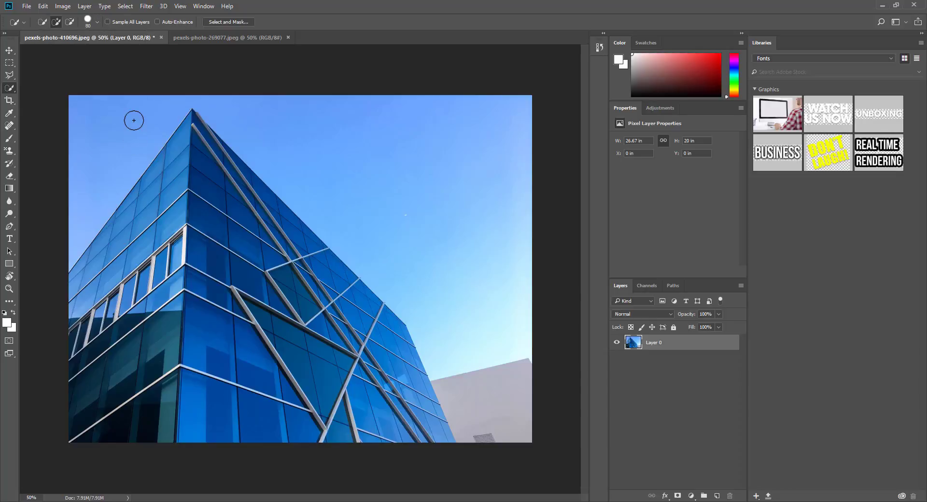
pyautogui.press('[')
pyautogui.press('[')
pyautogui.press('[')
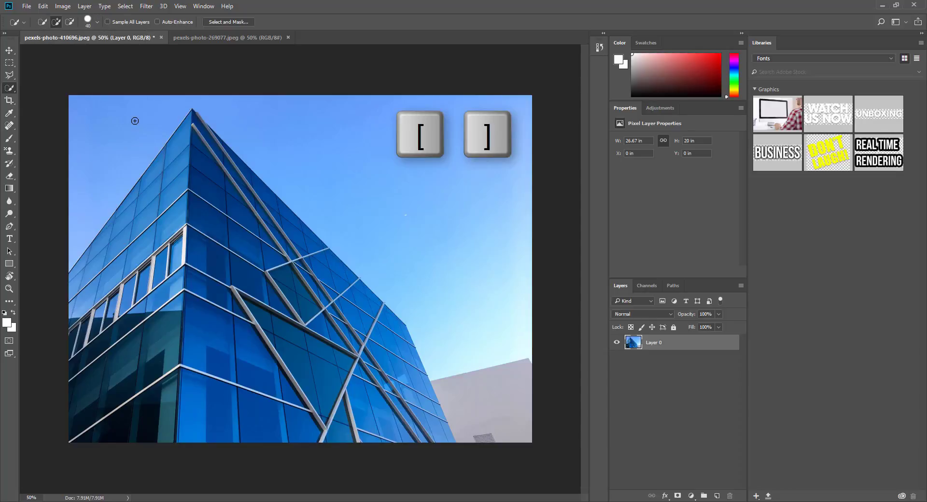
pyautogui.press(']')
pyautogui.press(']')
pyautogui.press(']')
pyautogui.press(']')
pyautogui.press(']')
pyautogui.press(']')
pyautogui.press(']')
pyautogui.press(']')
pyautogui.press(']')
pyautogui.press(']')
pyautogui.press(']')
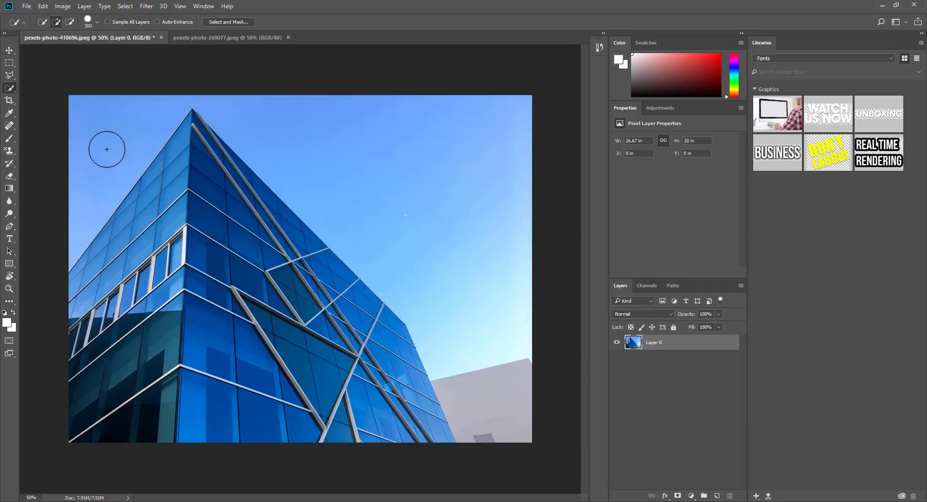
# Step: Set the Quick Selection brush to 70 px and select the whole sky around the building
pyautogui.press('[')
pyautogui.press('[')
pyautogui.press('[')
pyautogui.click(81, 222)
pyautogui.moveTo(85, 220)
pyautogui.mouseDown()
pyautogui.moveTo(147, 118)
pyautogui.moveTo(169, 100)
pyautogui.moveTo(208, 100)
pyautogui.moveTo(274, 141)
pyautogui.moveTo(417, 270)
pyautogui.mouseUp()
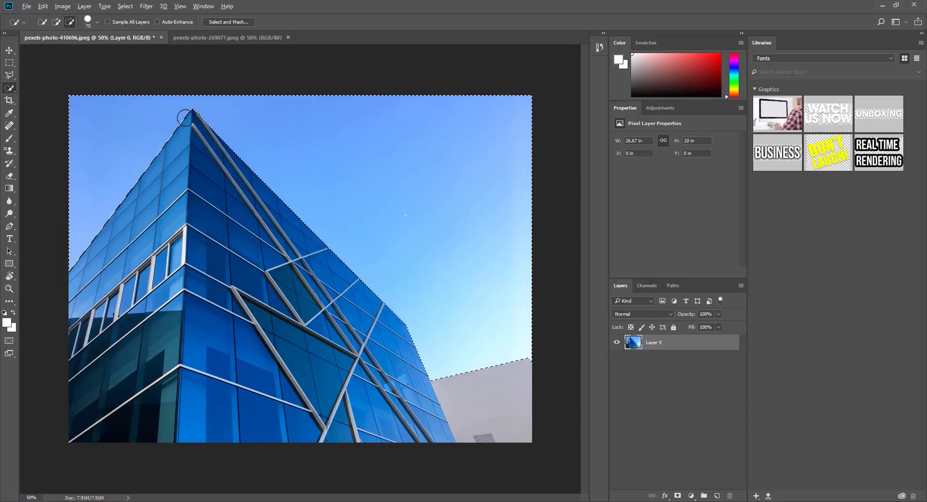
# Step: Reduce the Quick Selection brush to 3 px for detail work at the uppermost cross beam's tip on the right roof edge
pyautogui.scroll(5, 227, 154)
pyautogui.scroll(5, 202, 112)
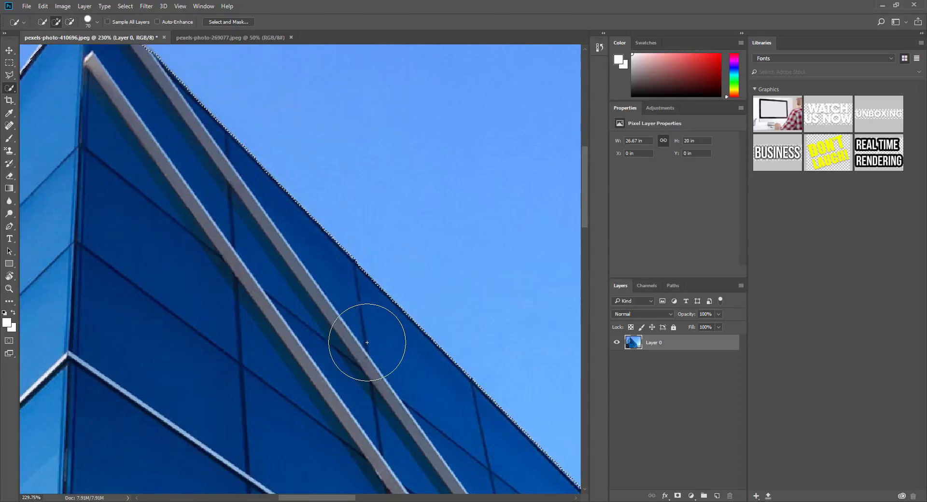
pyautogui.scroll(2, 207, 183)
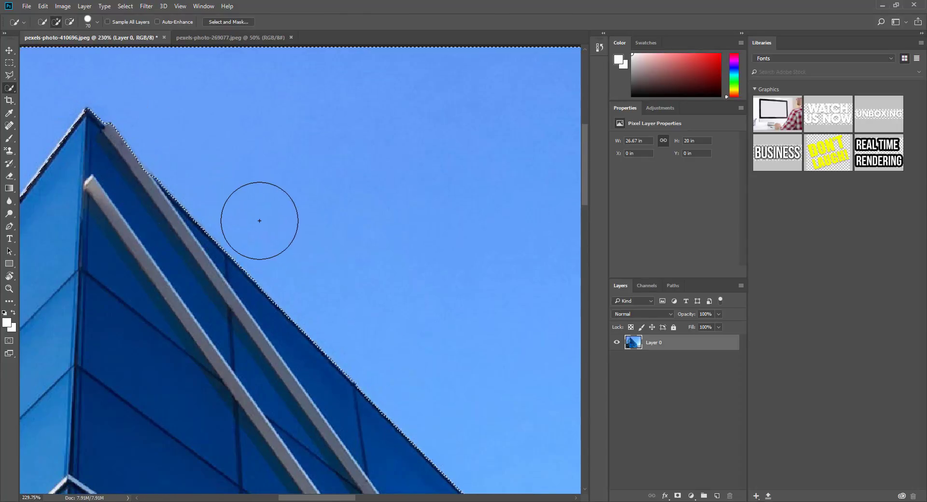
pyautogui.scroll(-6, 341, 284)
pyautogui.scroll(-5, 344, 293)
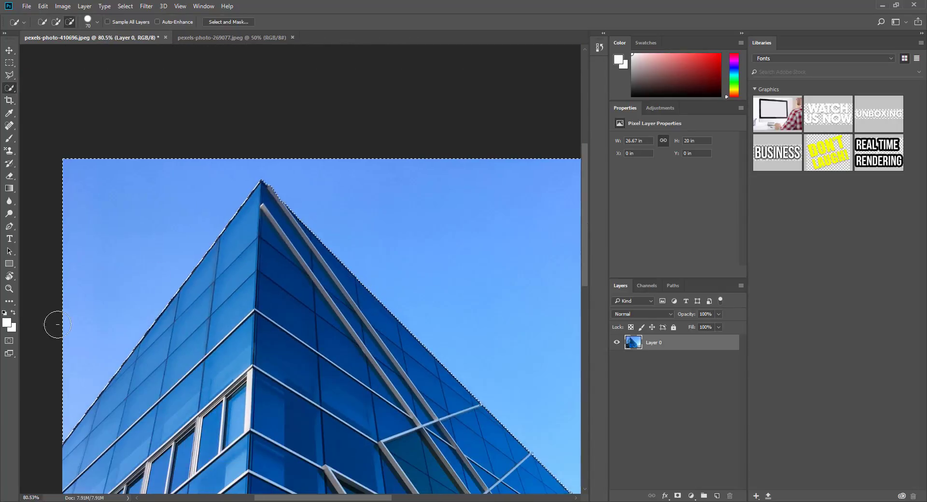
pyautogui.scroll(6, 182, 263)
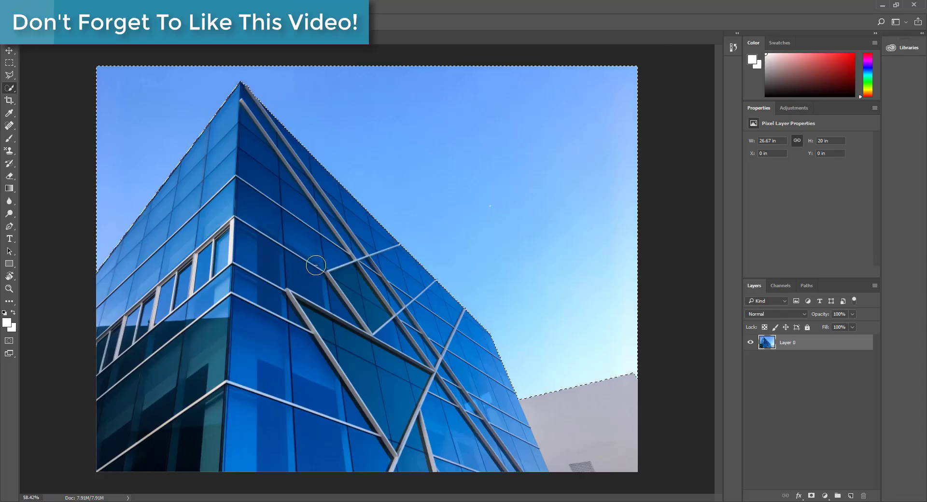
pyautogui.scroll(10, 316, 265)
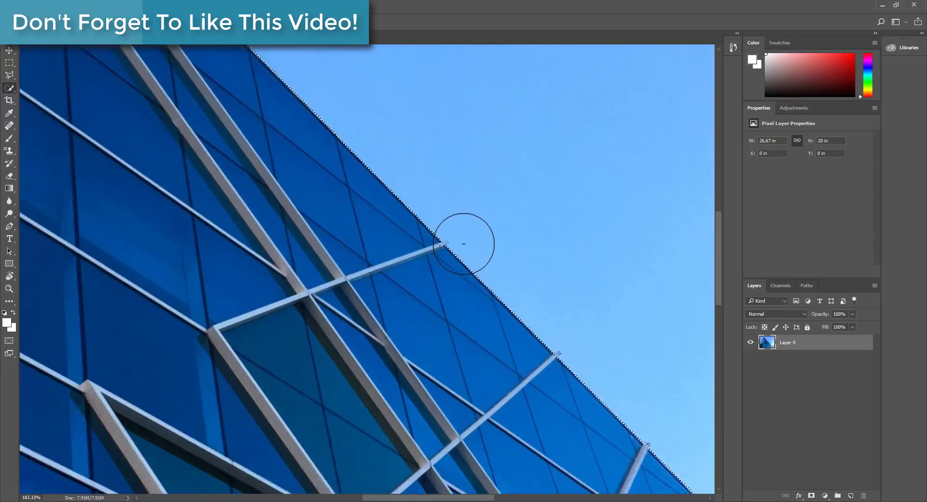
pyautogui.scroll(3, 466, 235)
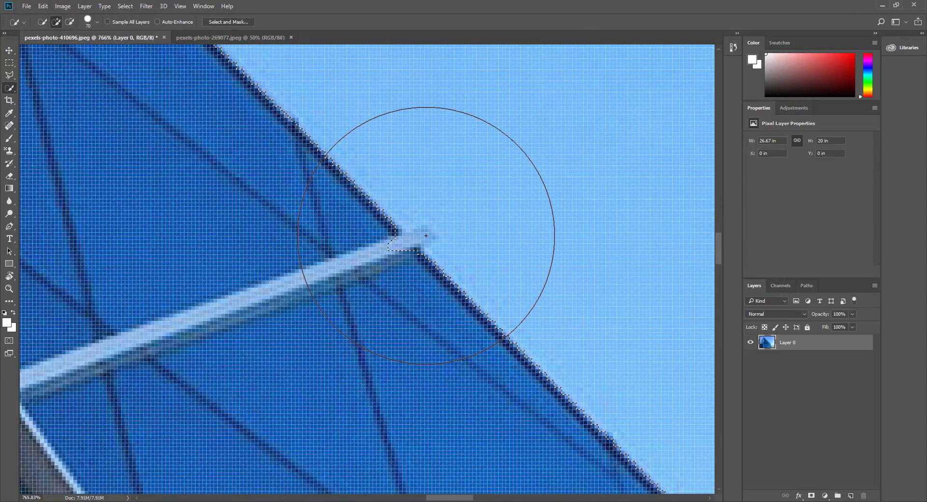
pyautogui.press('[')
pyautogui.press('[')
pyautogui.press('[')
pyautogui.press('[')
pyautogui.press('[')
pyautogui.press('[')
pyautogui.press('[')
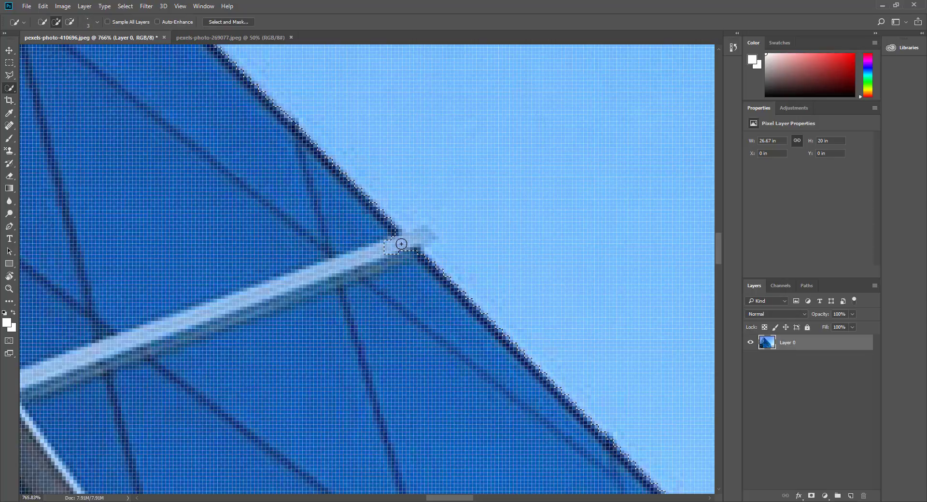
# Step: Subtract the uppermost cross beam's protruding tip from the sky selection
pyautogui.scroll(-10, 406, 244)
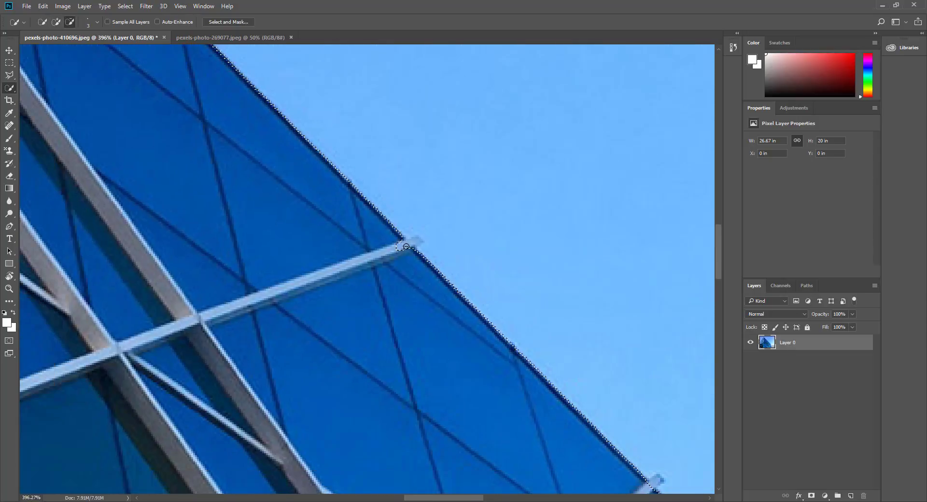
pyautogui.scroll(-2, 414, 247)
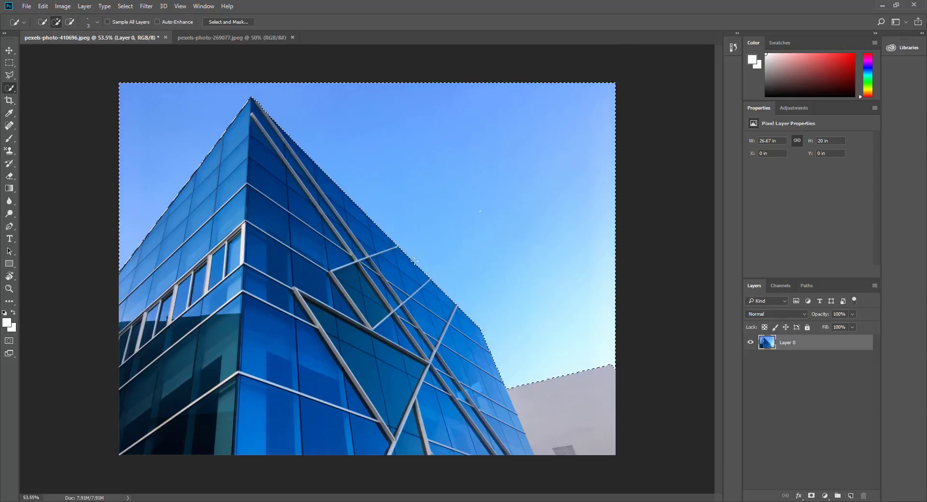
pyautogui.scroll(5, 407, 247)
pyautogui.scroll(8, 407, 246)
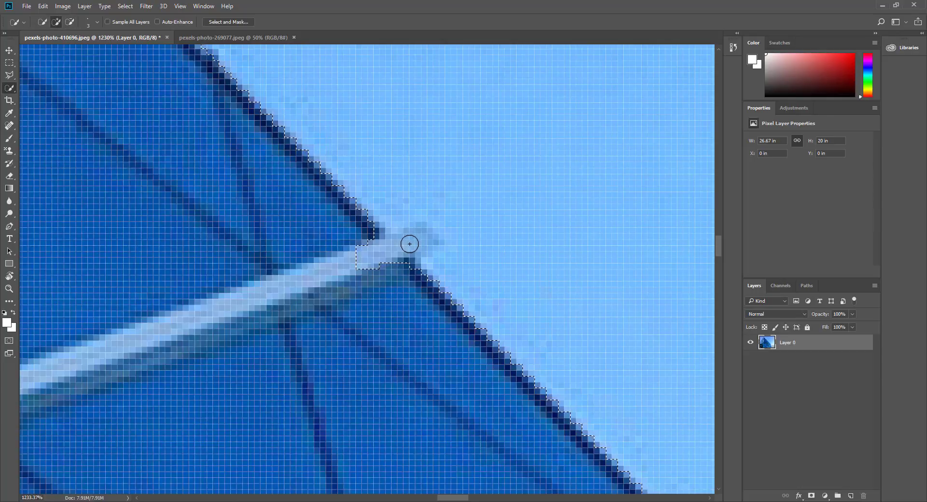
pyautogui.press('alt')
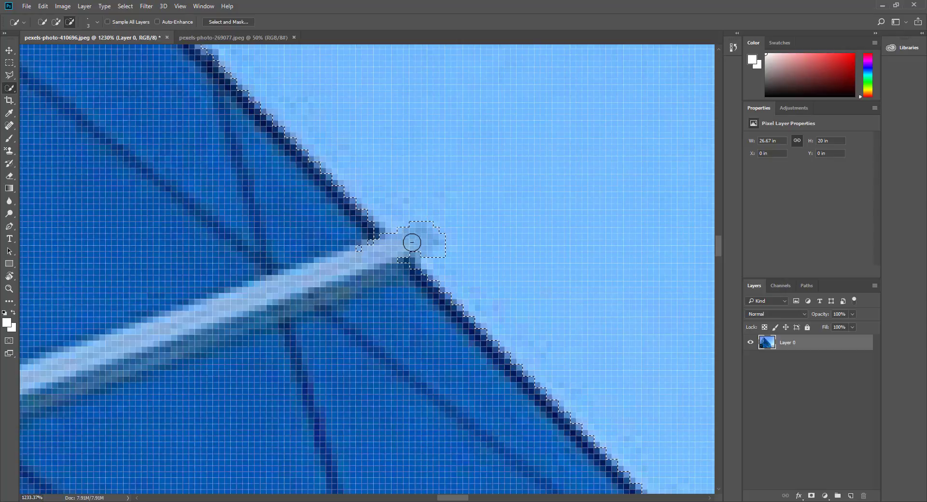
pyautogui.moveTo(412, 242); pyautogui.dragTo(410, 267)
# Step: Refine the sky selection around the second cross beam so that its protruding tip is excluded
pyautogui.scroll(-8, 404, 263)
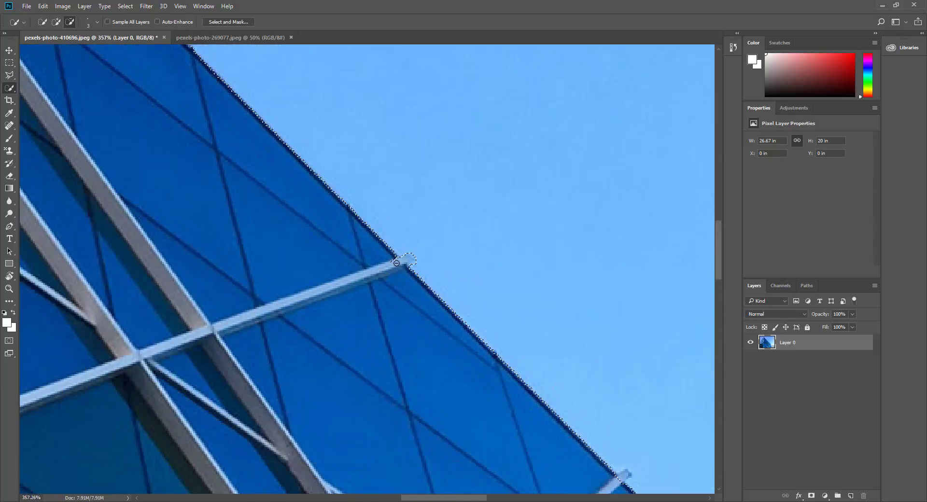
pyautogui.scroll(6, 527, 391)
pyautogui.scroll(3, 527, 391)
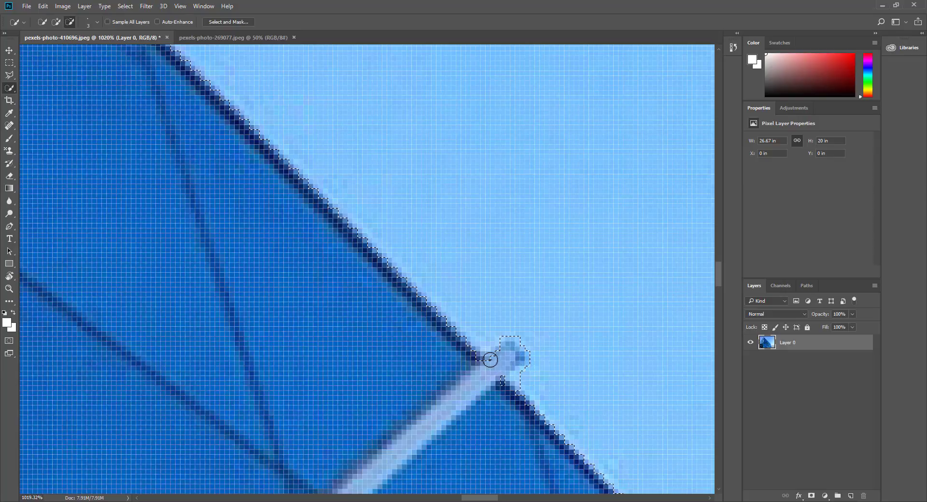
pyautogui.scroll(-1, 487, 341)
pyautogui.scroll(-3, 470, 331)
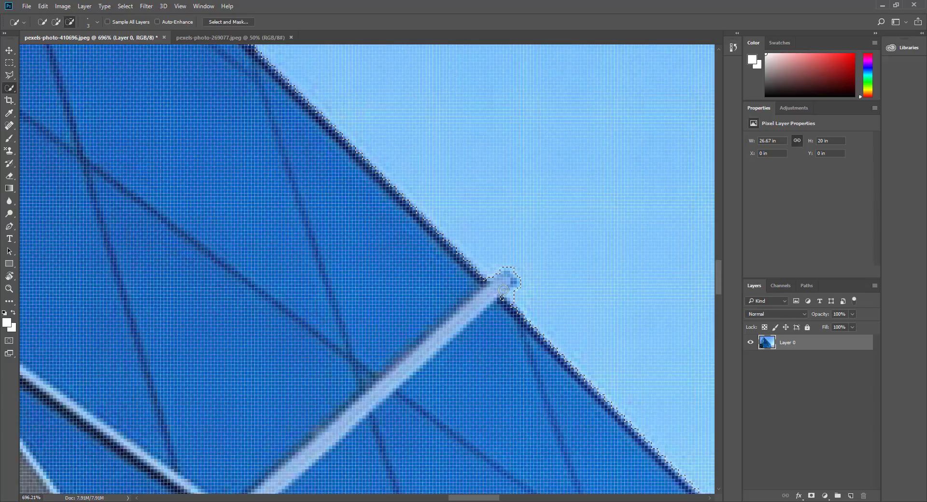
pyautogui.scroll(4, 502, 300)
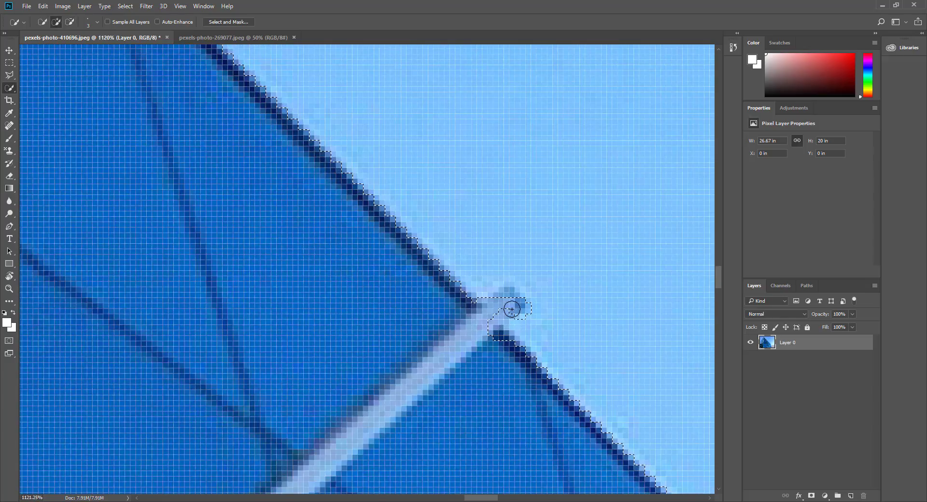
pyautogui.moveTo(511, 291)
pyautogui.mouseDown()
pyautogui.moveTo(494, 307)
pyautogui.moveTo(502, 296)
pyautogui.moveTo(512, 305)
pyautogui.mouseUp()
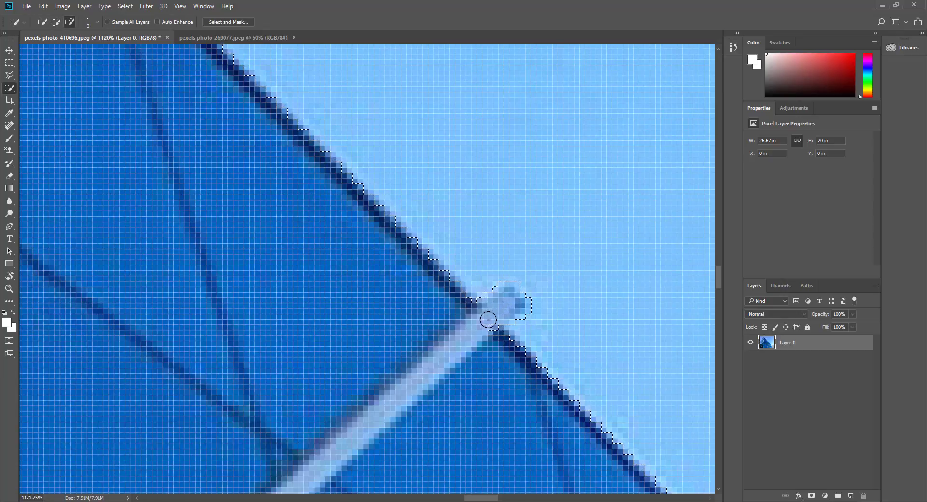
# Step: Subtract the third cross beam's tip on the right roof edge from the sky selection
pyautogui.keyDown('alt'); pyautogui.scroll(-8, 496, 318); pyautogui.keyUp('alt')
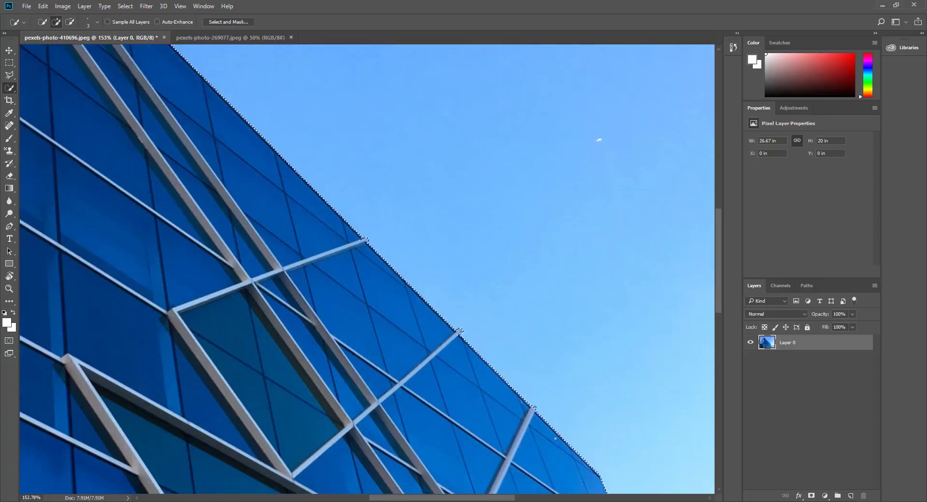
pyautogui.keyDown('alt'); pyautogui.scroll(8, 494, 357); pyautogui.keyUp('alt')
pyautogui.keyDown('alt'); pyautogui.scroll(2, 536, 400); pyautogui.keyUp('alt')
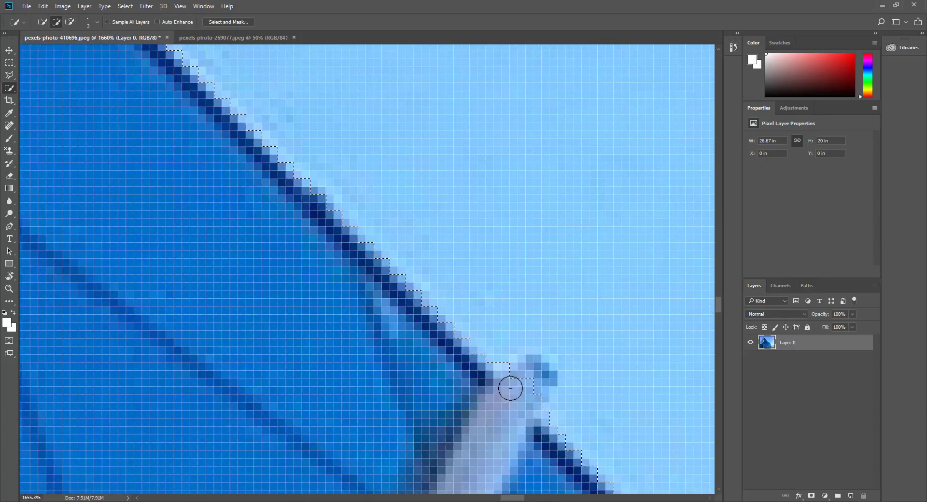
pyautogui.press('alt')
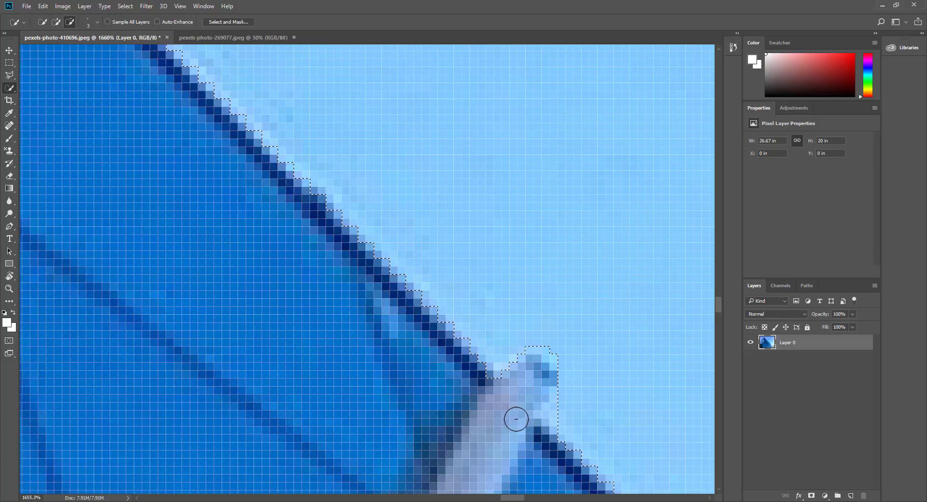
# Step: Refine the sky selection along the outer long beam just below the roof peak so that the beam's edge is excluded
pyautogui.keyDown('alt'); pyautogui.scroll(-14, 532, 414); pyautogui.keyUp('alt')
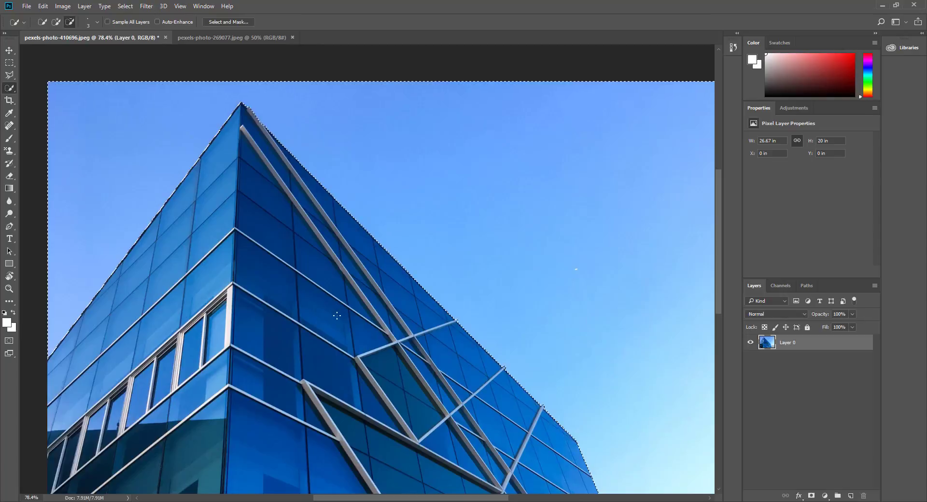
pyautogui.press('h')
pyautogui.moveTo(515, 341); pyautogui.dragTo(521, 385)
pyautogui.keyDown('alt'); pyautogui.scroll(12, 244, 82); pyautogui.keyUp('alt')
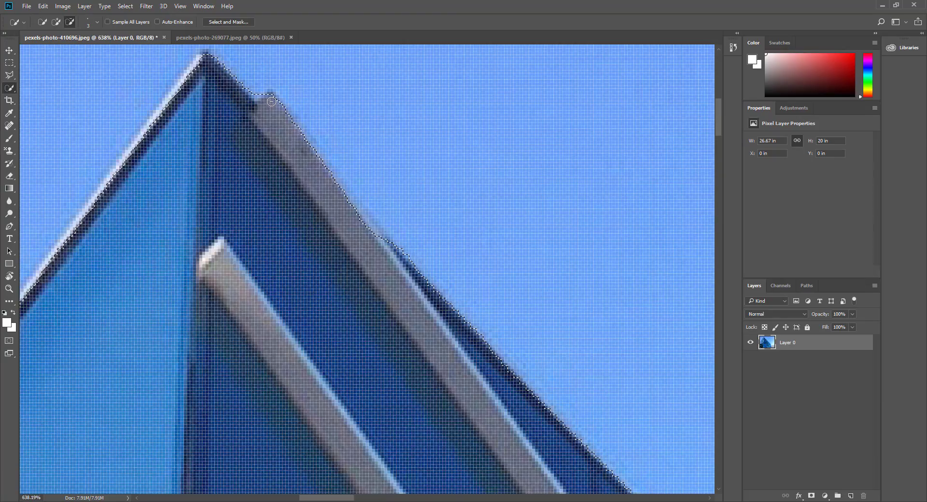
pyautogui.keyDown('alt'); pyautogui.scroll(-5, 250, 95); pyautogui.keyUp('alt')
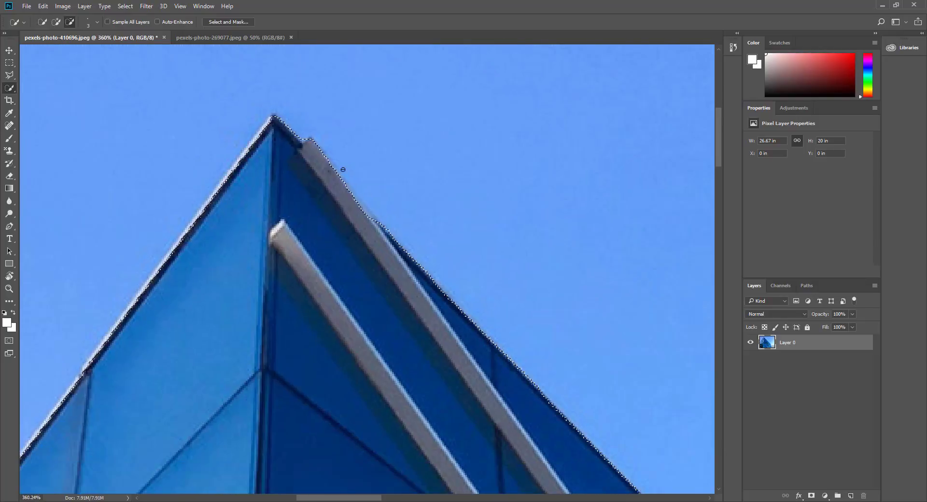
pyautogui.keyDown('alt'); pyautogui.scroll(4, 365, 191); pyautogui.keyUp('alt')
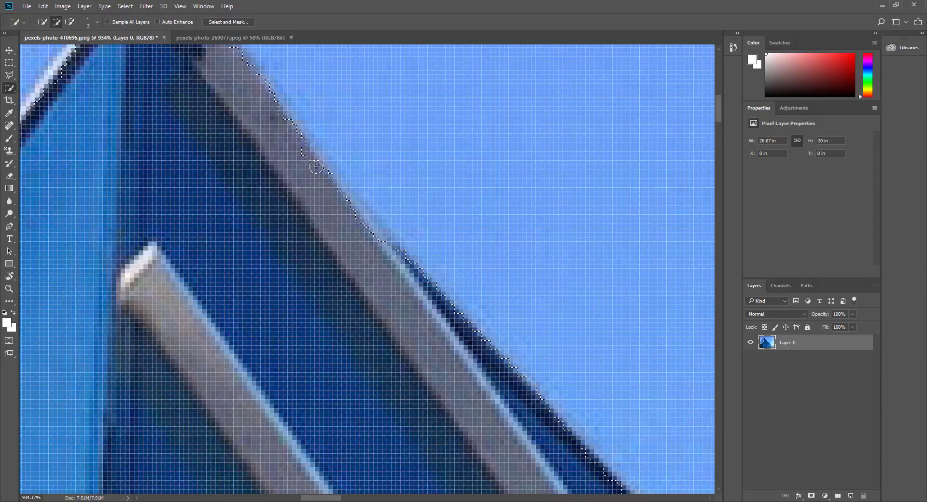
pyautogui.press('alt')
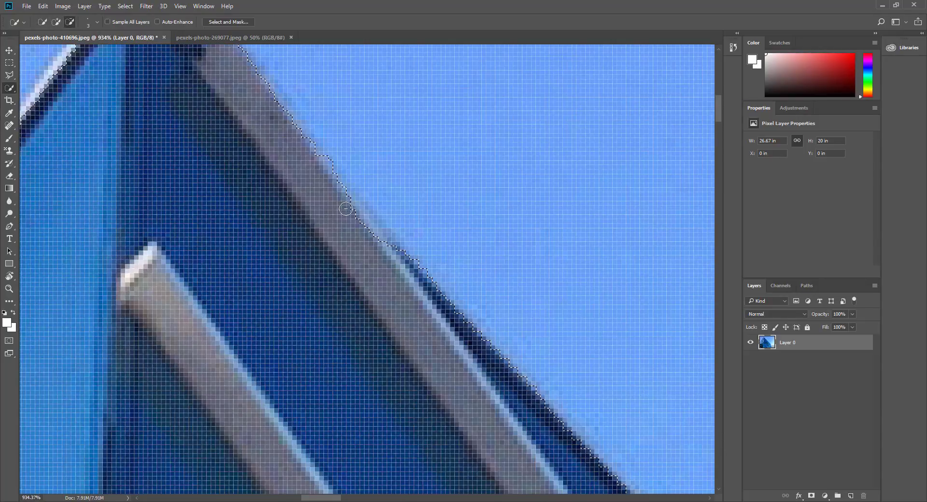
# Step: Subtract the white trim along the building's left roof edge from the sky selection, working down from the peak
pyautogui.scroll(-5, 394, 259)
pyautogui.keyDown('alt'); pyautogui.scroll(4, 359, 215); pyautogui.keyUp('alt')
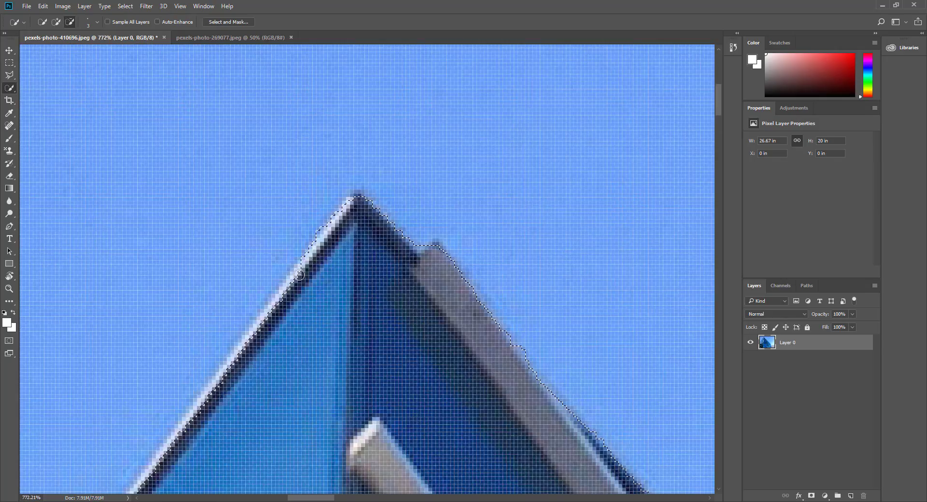
pyautogui.scroll(-3, 358, 190)
pyautogui.scroll(4, 358, 190)
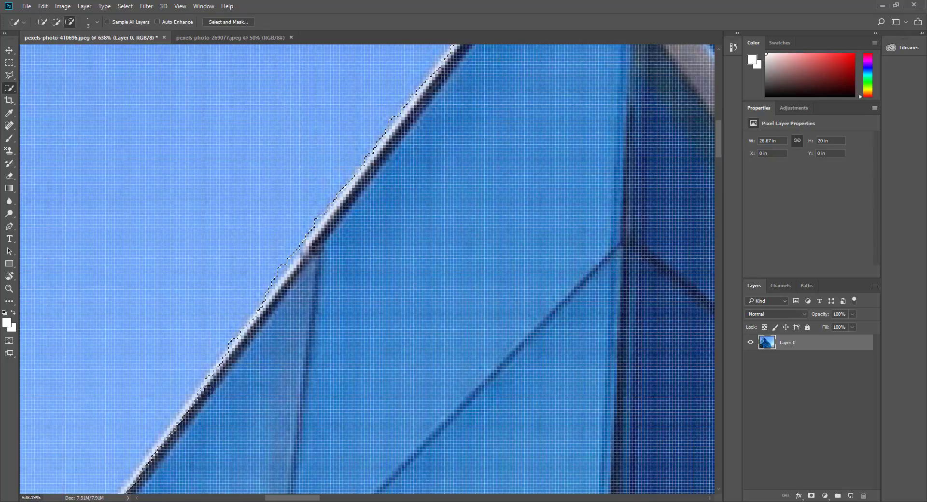
pyautogui.scroll(-1, 190, 460)
pyautogui.scroll(-3, 191, 459)
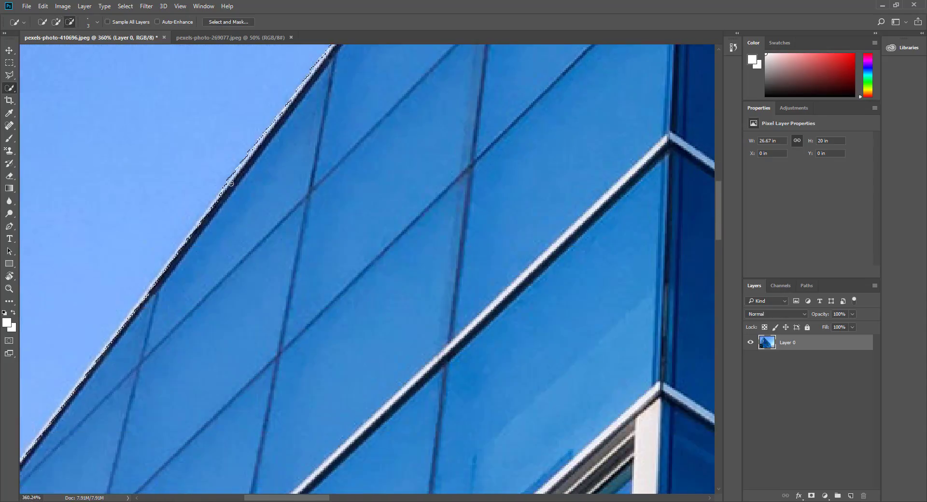
pyautogui.scroll(-2, 128, 351)
pyautogui.scroll(5, 371, 147)
# Step: Open the Select and Mask workspace for the sky selection and preview it in the Marching Ants view
pyautogui.scroll(-6, 371, 148)
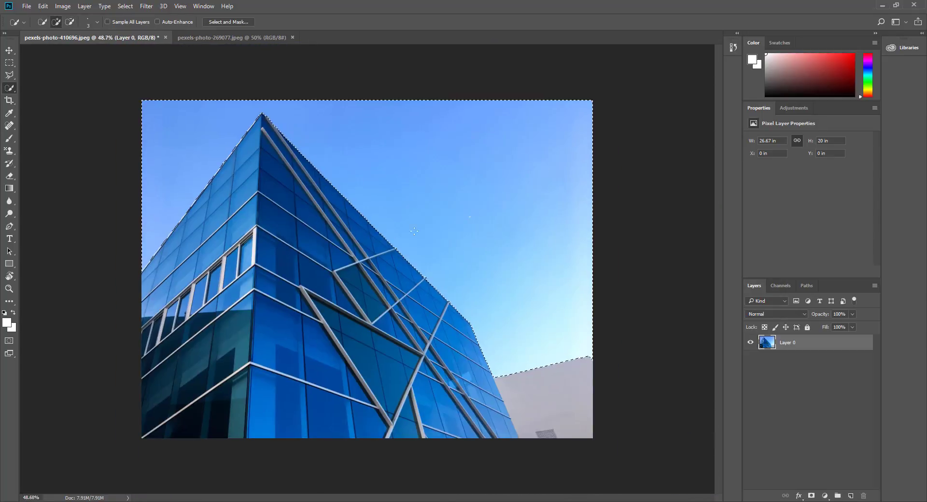
pyautogui.click(227, 23)
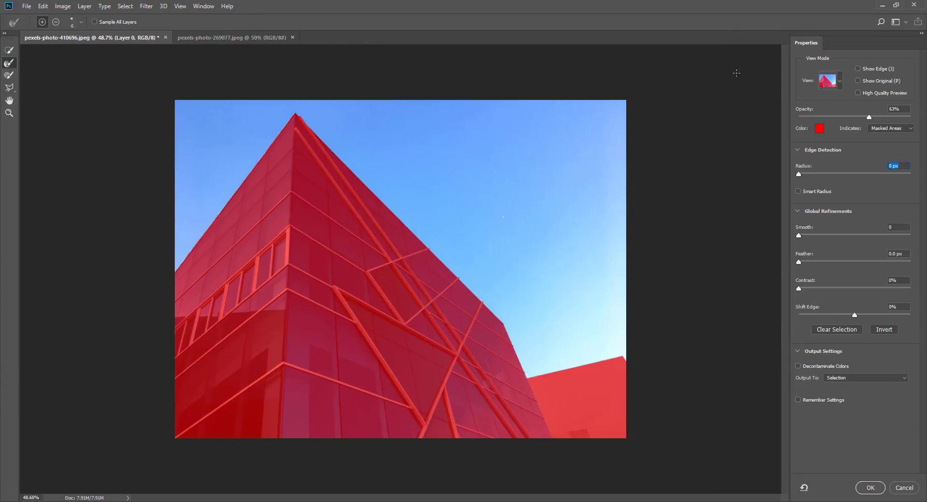
pyautogui.click(840, 81)
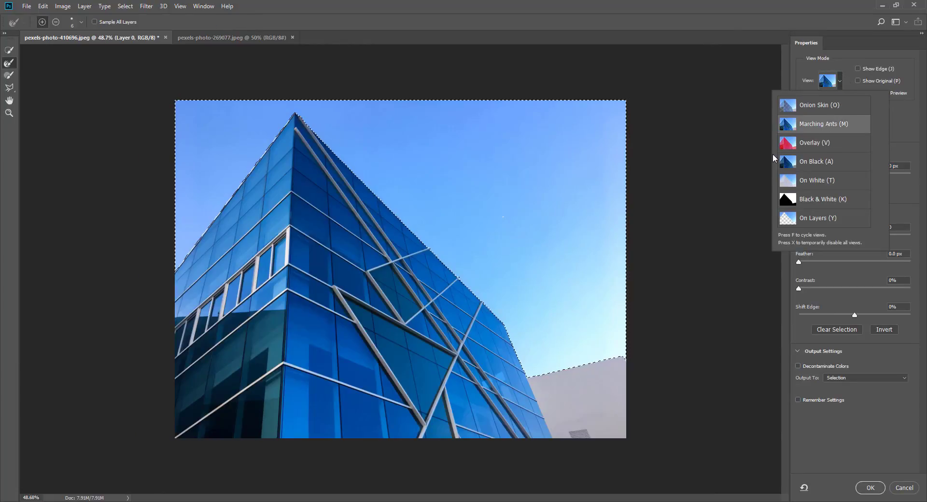
pyautogui.click(840, 81)
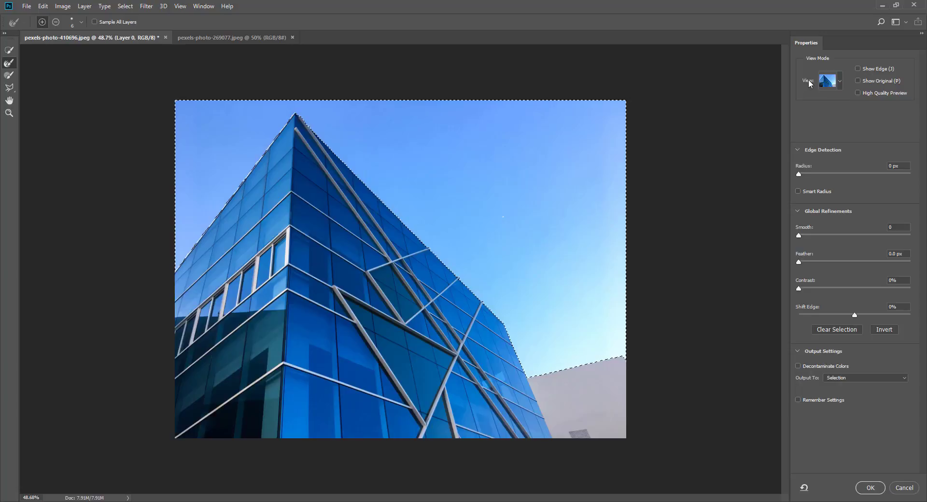
# Step: Compare the Onion Skin, Overlay and Black & White views of the selection and finish with the Overlay view
pyautogui.click(840, 82)
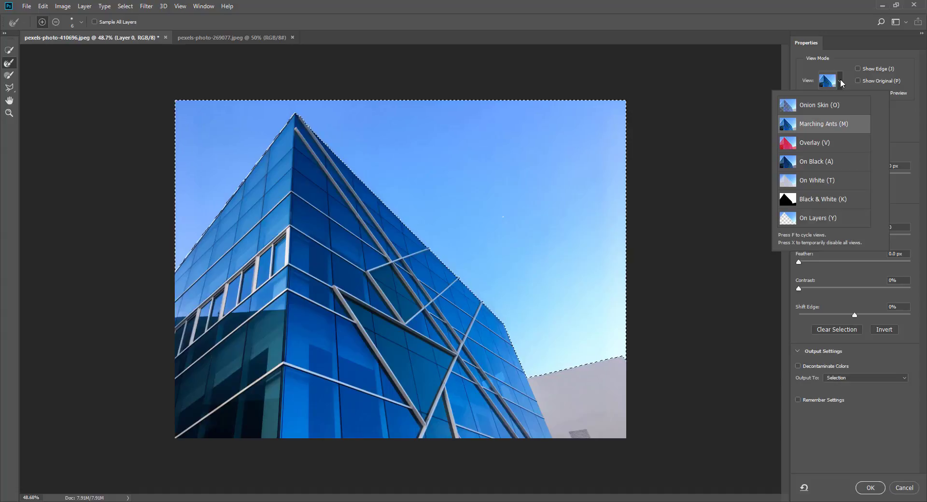
pyautogui.click(813, 106)
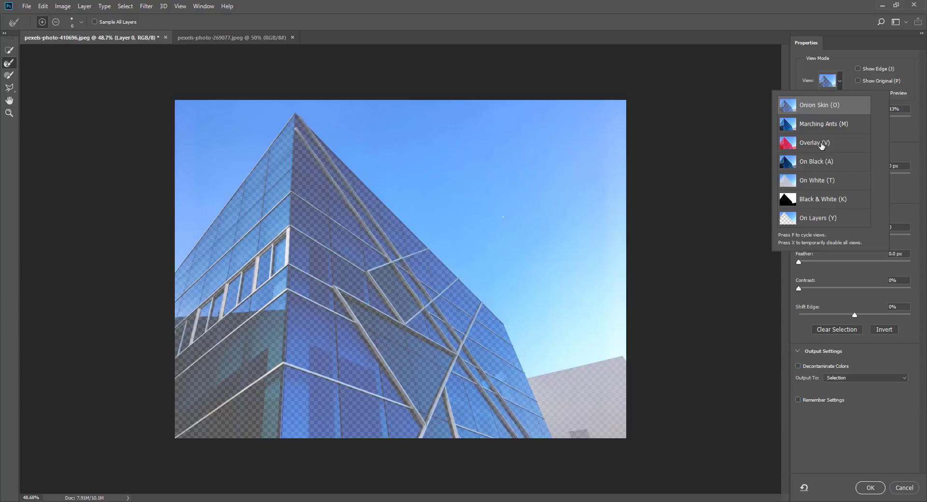
pyautogui.click(822, 144)
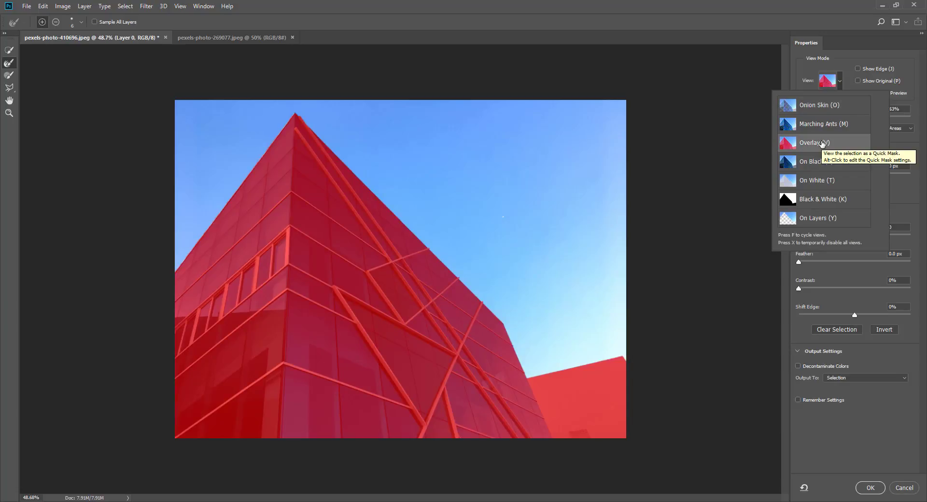
pyautogui.click(813, 198)
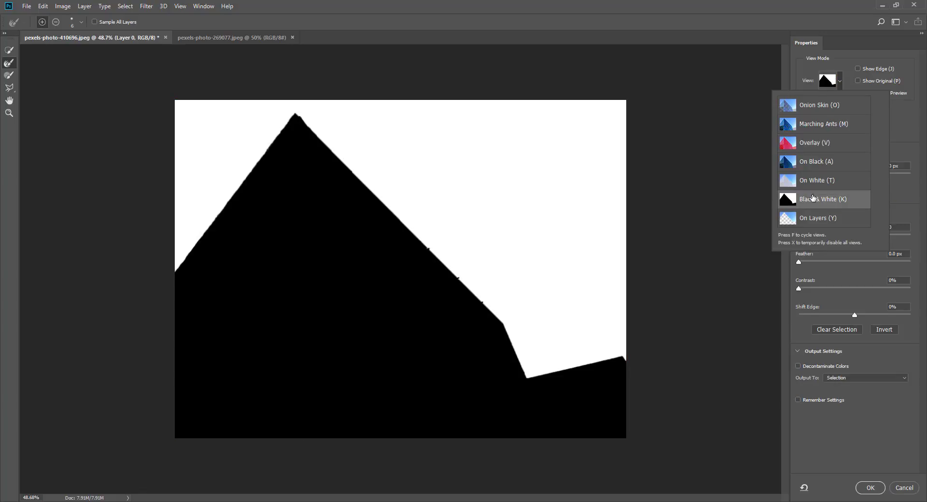
pyautogui.click(811, 145)
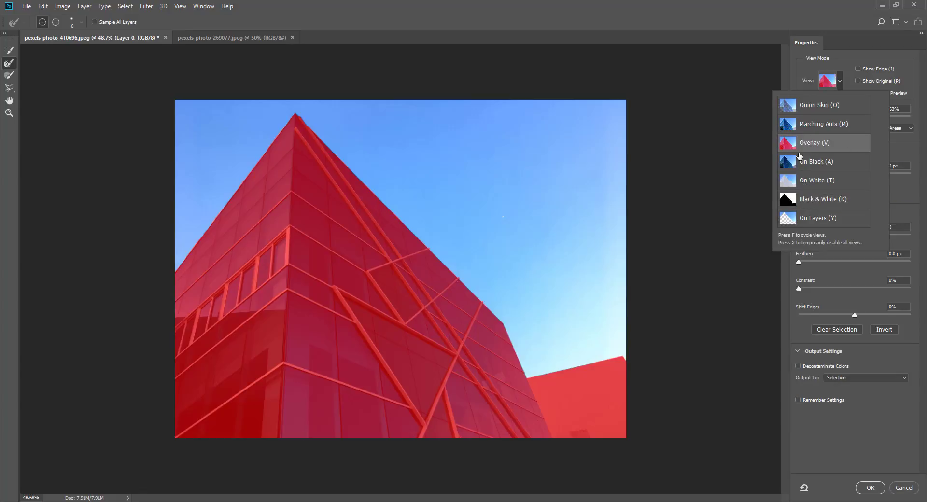
pyautogui.click(813, 146)
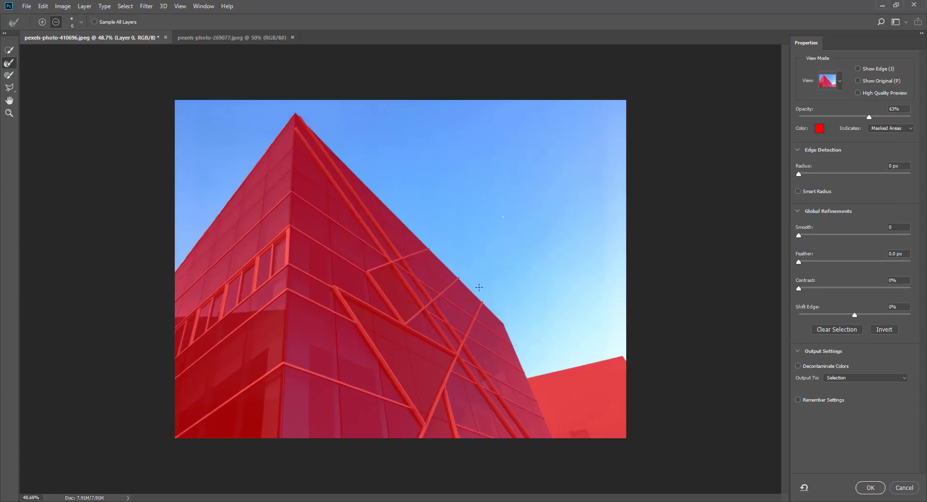
# Step: Examine the red overlay's edge around the cross beam tips and along the left roof edge for masking errors
pyautogui.scroll(10, 494, 302)
pyautogui.scroll(-5, 490, 321)
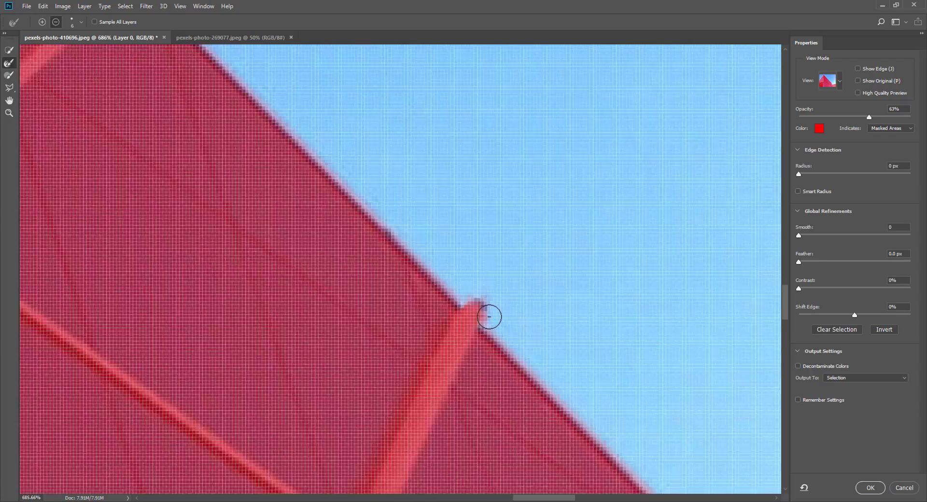
pyautogui.scroll(-3, 477, 302)
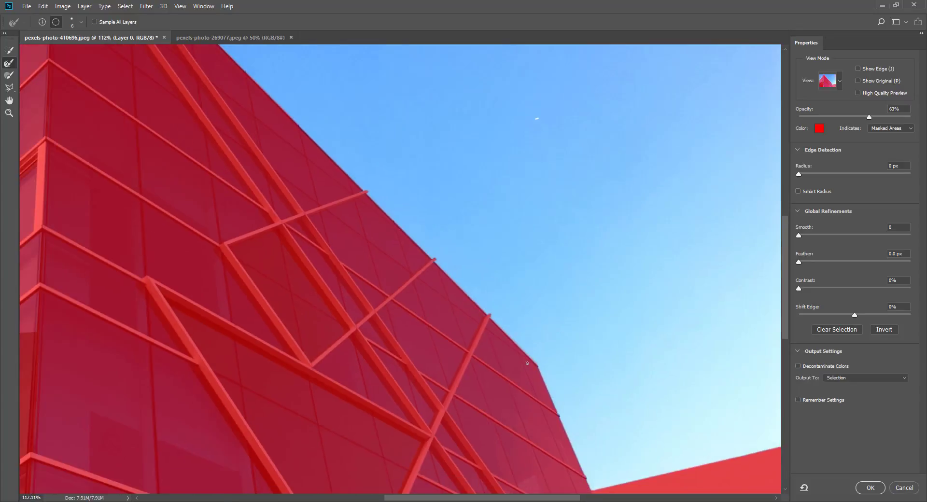
pyautogui.scroll(-3, 602, 424)
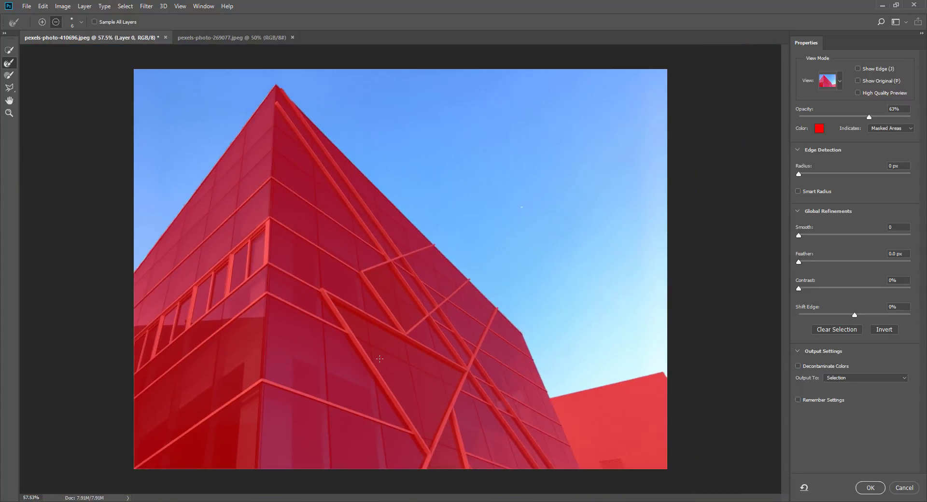
pyautogui.scroll(3, 246, 113)
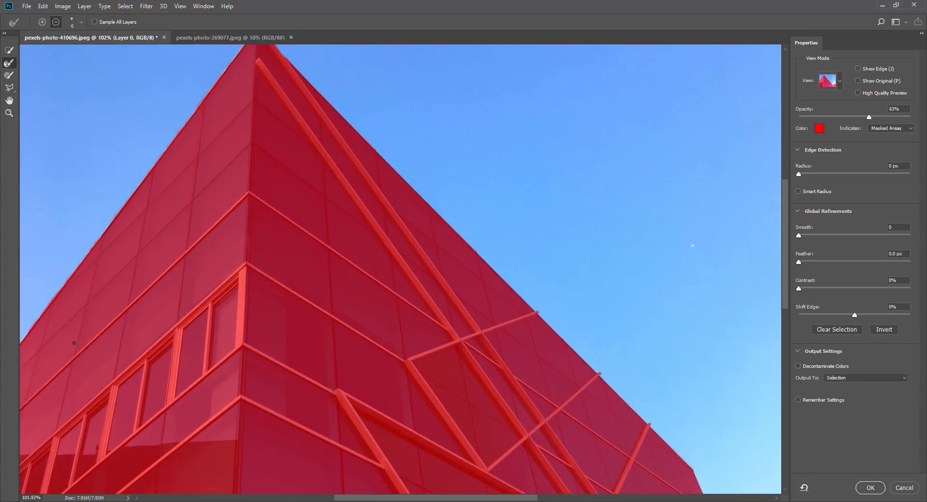
pyautogui.scroll(5, 74, 342)
pyautogui.scroll(-3, 315, 242)
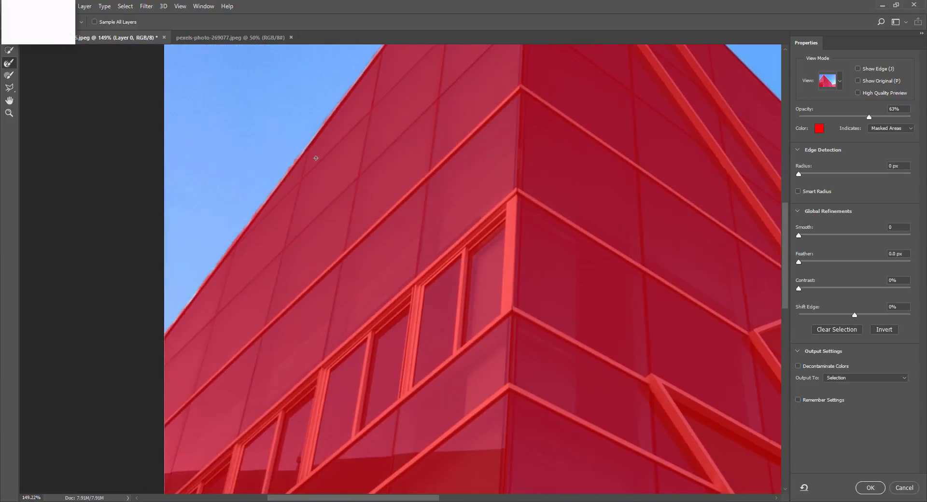
pyautogui.scroll(4, 316, 158)
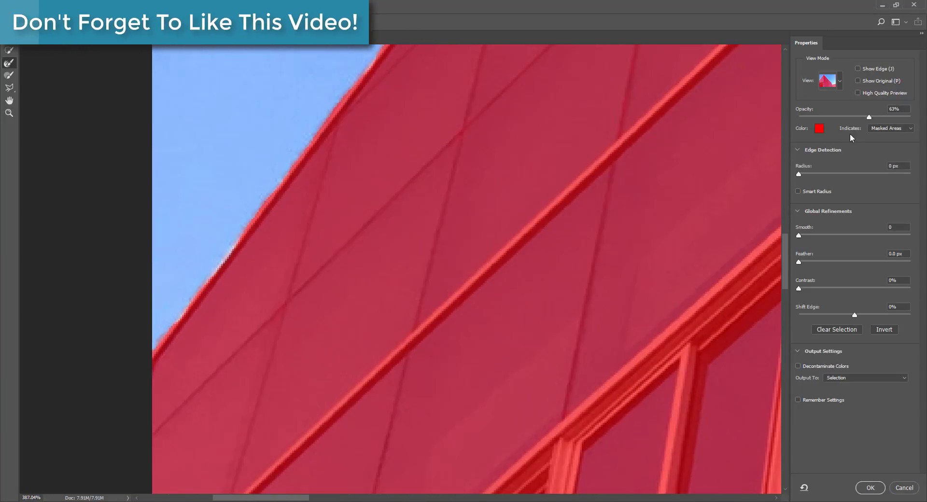
pyautogui.scroll(-2, 372, 279)
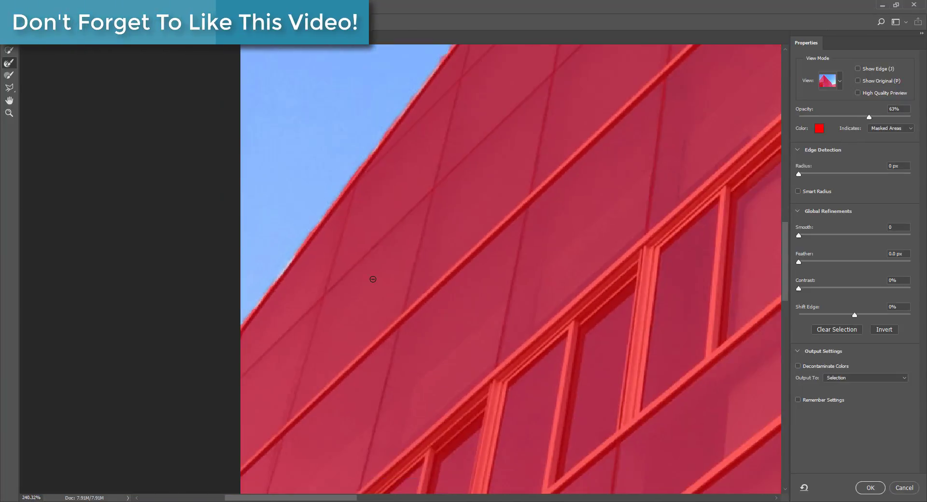
pyautogui.scroll(-3, 373, 280)
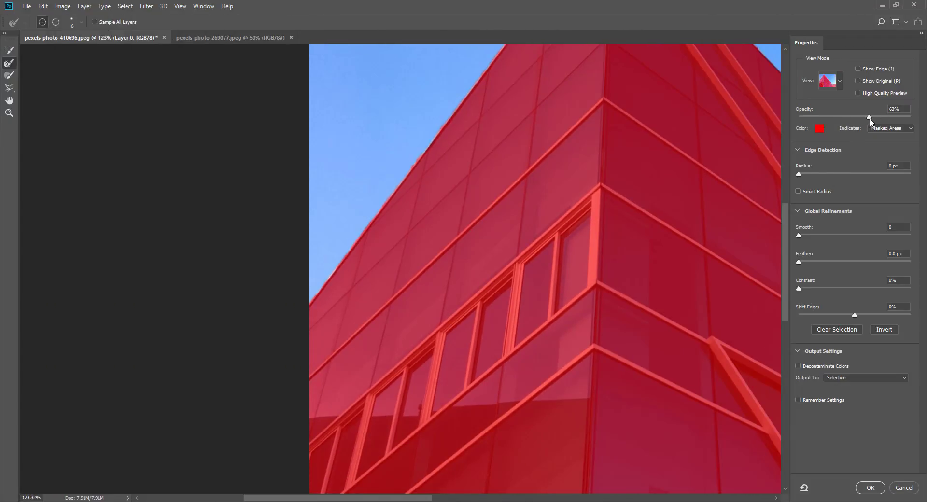
# Step: Lower the overlay opacity to 49% and enable Smart Radius with an edge detection radius of 2 px
pyautogui.moveTo(859, 117)
pyautogui.mouseDown()
pyautogui.moveTo(812, 123)
pyautogui.moveTo(919, 123)
pyautogui.moveTo(864, 124)
pyautogui.mouseUp()
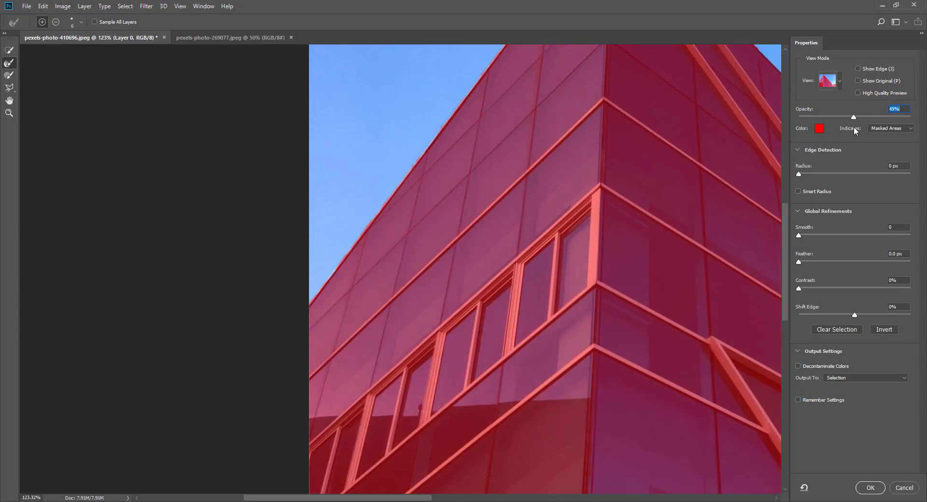
pyautogui.press('alt')
pyautogui.scroll(5, 533, 250)
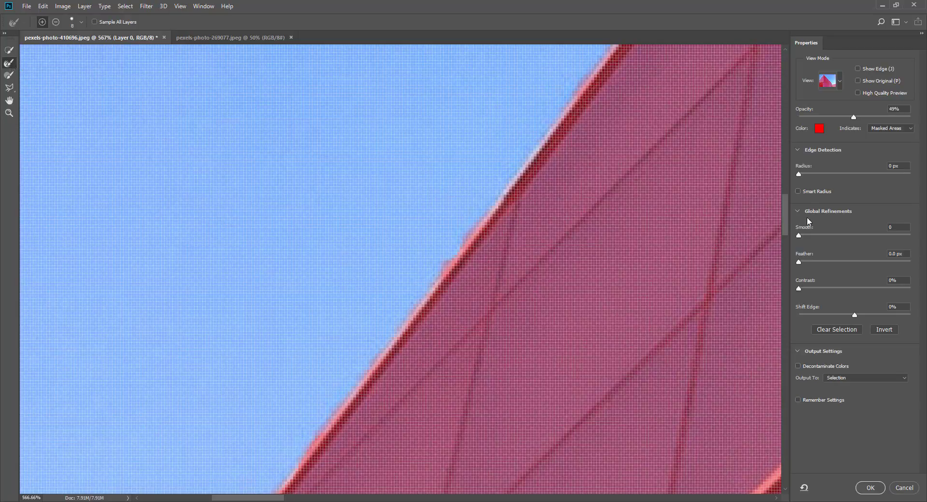
pyautogui.click(799, 191)
pyautogui.click(799, 174)
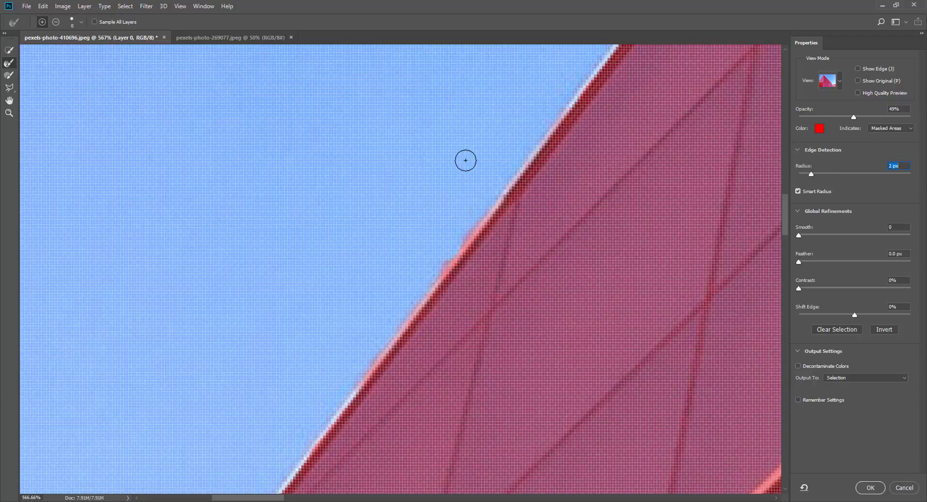
# Step: Brush along the middle stretch of the left roof edge with the Refine Edge Brush to mask its white trim
pyautogui.moveTo(529, 179)
pyautogui.mouseDown()
pyautogui.moveTo(583, 91)
pyautogui.moveTo(533, 156)
pyautogui.moveTo(557, 146)
pyautogui.moveTo(511, 202)
pyautogui.moveTo(545, 145)
pyautogui.moveTo(539, 171)
pyautogui.moveTo(506, 187)
pyautogui.moveTo(428, 284)
pyautogui.moveTo(482, 240)
pyautogui.moveTo(328, 424)
pyautogui.moveTo(496, 304)
pyautogui.moveTo(443, 323)
pyautogui.moveTo(581, 336)
pyautogui.moveTo(434, 327)
pyautogui.moveTo(382, 381)
pyautogui.mouseUp()
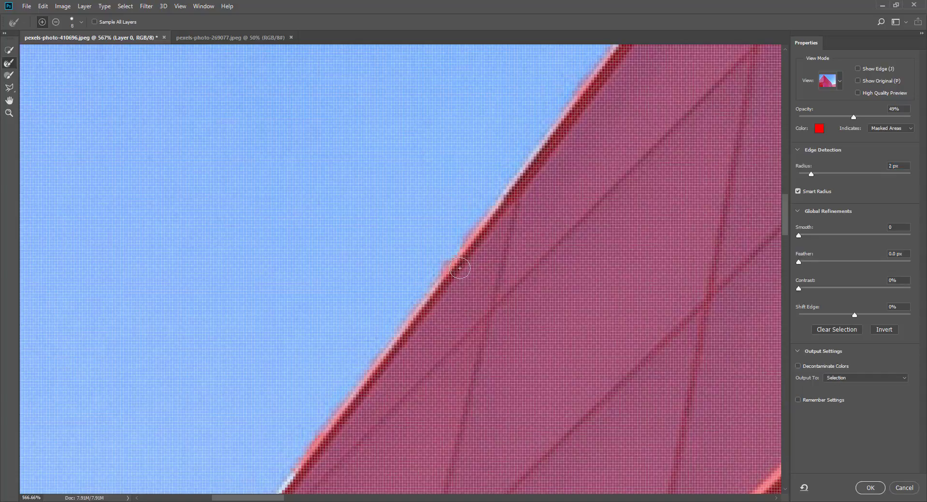
pyautogui.scroll(-10, 283, 416)
pyautogui.scroll(-2, 277, 305)
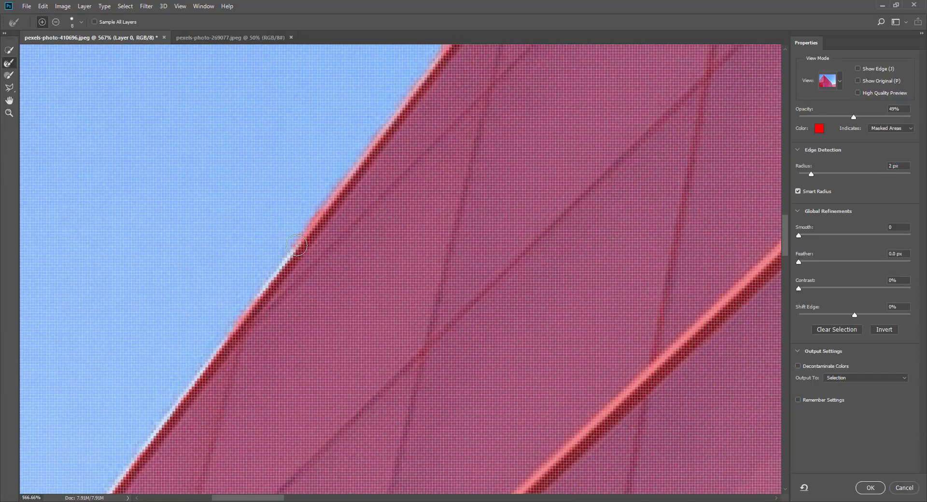
pyautogui.moveTo(297, 253)
pyautogui.mouseDown()
pyautogui.moveTo(159, 430)
pyautogui.moveTo(179, 439)
pyautogui.moveTo(132, 468)
pyautogui.moveTo(213, 473)
pyautogui.mouseUp()
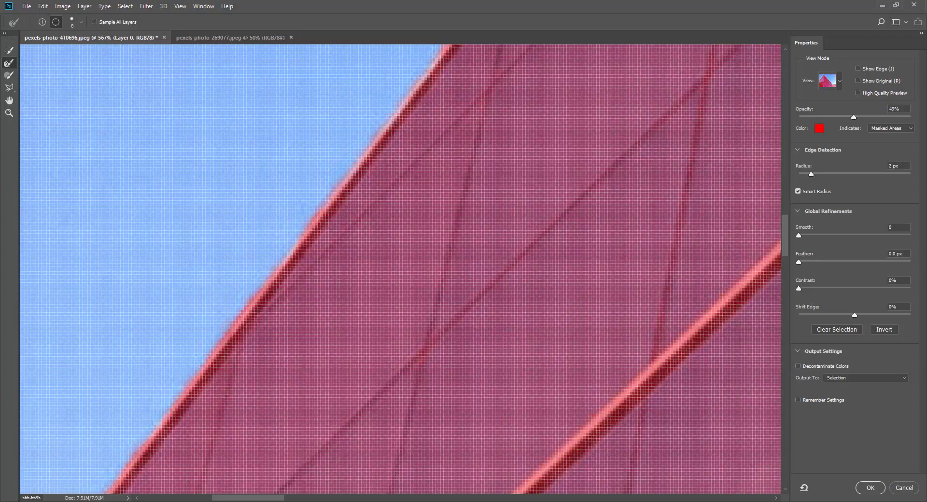
# Step: Continue the Refine Edge Brush down the left roof edge to the image border, masking the remaining white trim
pyautogui.press('h')
pyautogui.moveTo(496, 279); pyautogui.dragTo(398, 341)
pyautogui.scroll(3, 398, 341)
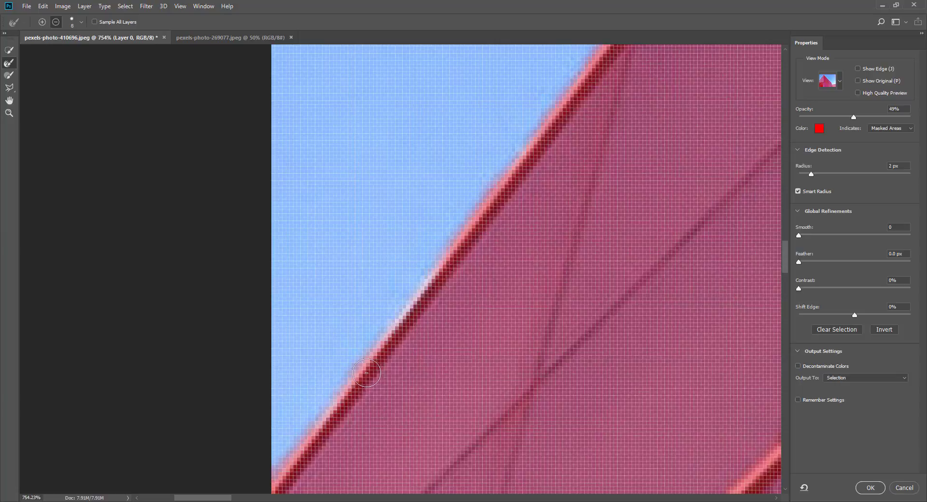
pyautogui.moveTo(432, 276)
pyautogui.mouseDown()
pyautogui.moveTo(386, 330)
pyautogui.moveTo(447, 271)
pyautogui.moveTo(334, 386)
pyautogui.moveTo(325, 438)
pyautogui.mouseUp()
# Step: Increase the edge detection radius to 13 px and check the mask along the left roof edge
pyautogui.moveTo(811, 173); pyautogui.dragTo(846, 175)
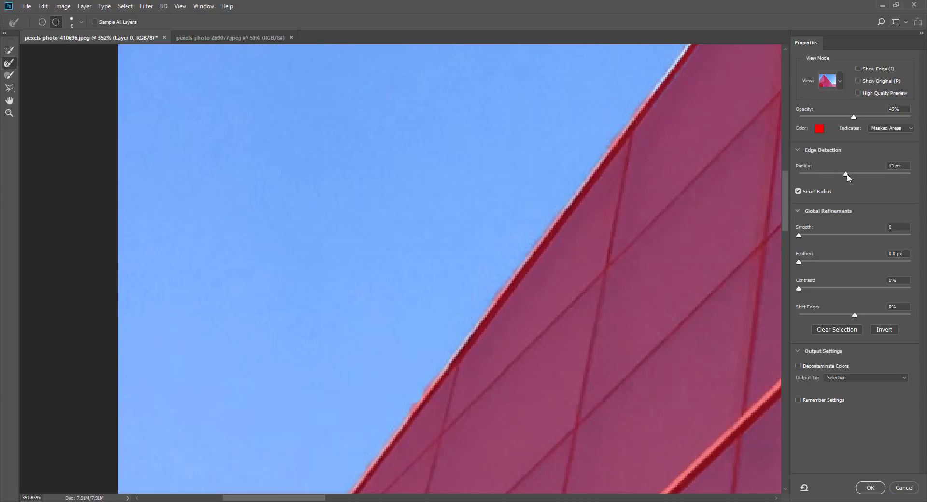
pyautogui.keyDown('alt'); pyautogui.scroll(-4, 668, 222); pyautogui.keyUp('alt')
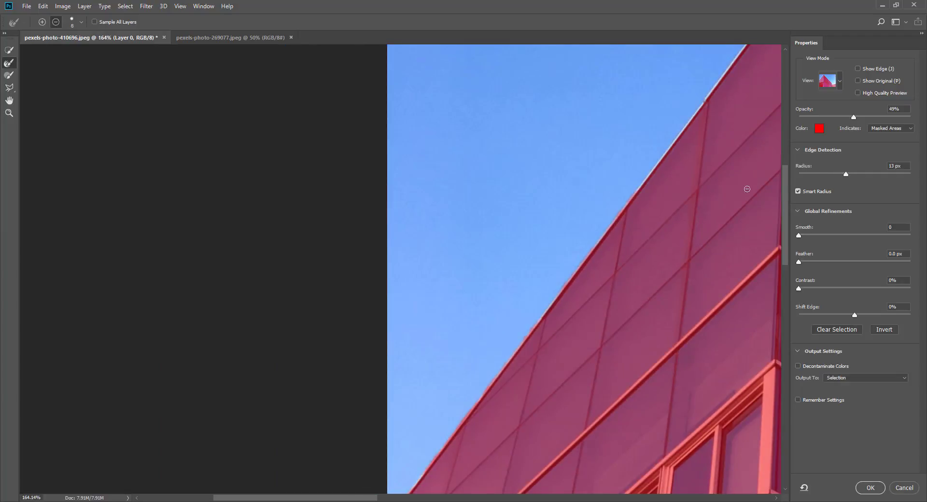
# Step: Touch up the left roof edge with the Refine Edge Brush and lower the edge detection radius to 9 px
pyautogui.moveTo(658, 158); pyautogui.dragTo(673, 139)
pyautogui.hotkey('shift', 'Down')
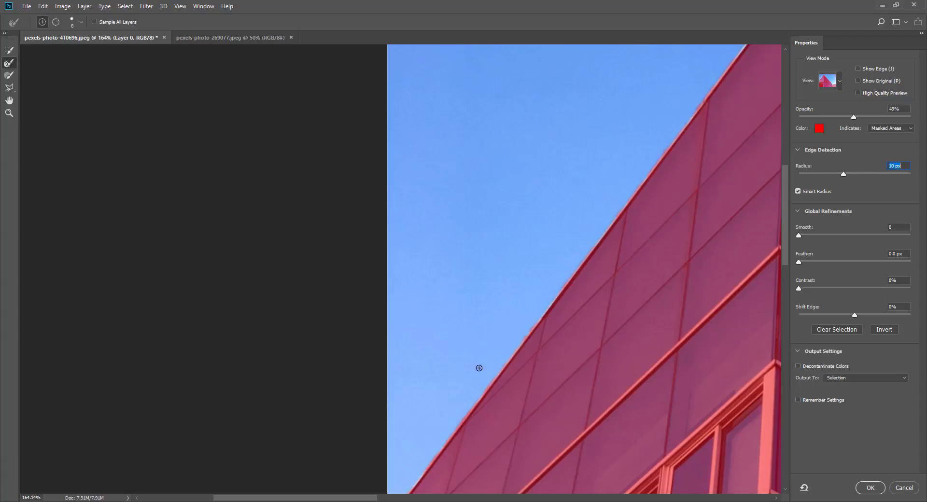
pyautogui.scroll(3, 478, 369)
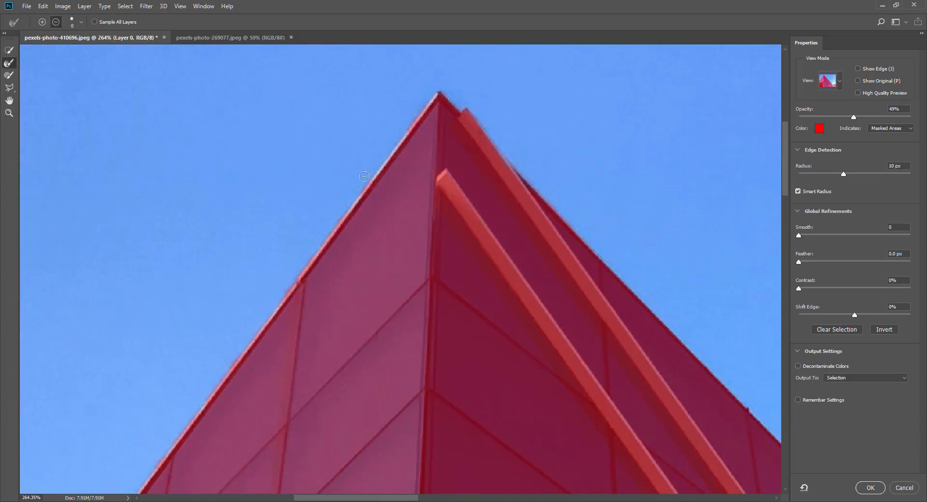
pyautogui.write('34')
pyautogui.press('Return')
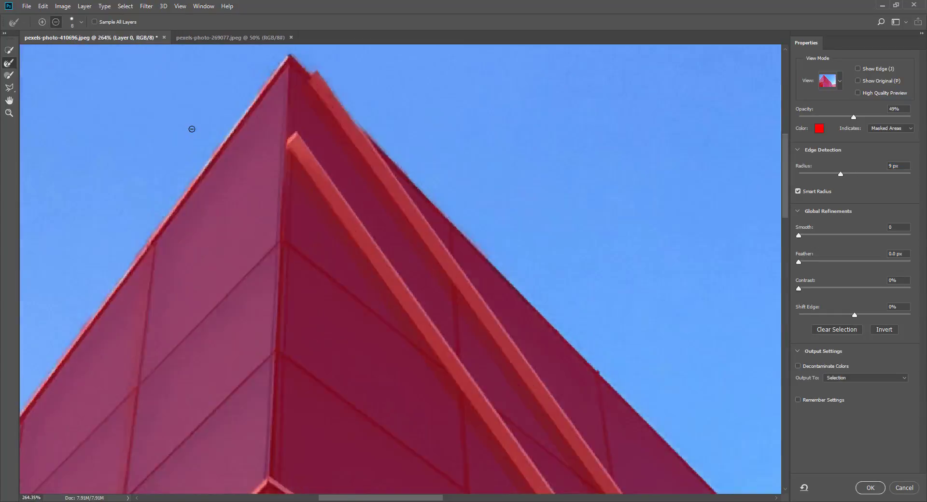
# Step: Try an edge detection radius of 94 px and check the mask around the roof peak
pyautogui.scroll(4, 191, 129)
pyautogui.moveTo(841, 174); pyautogui.dragTo(896, 175)
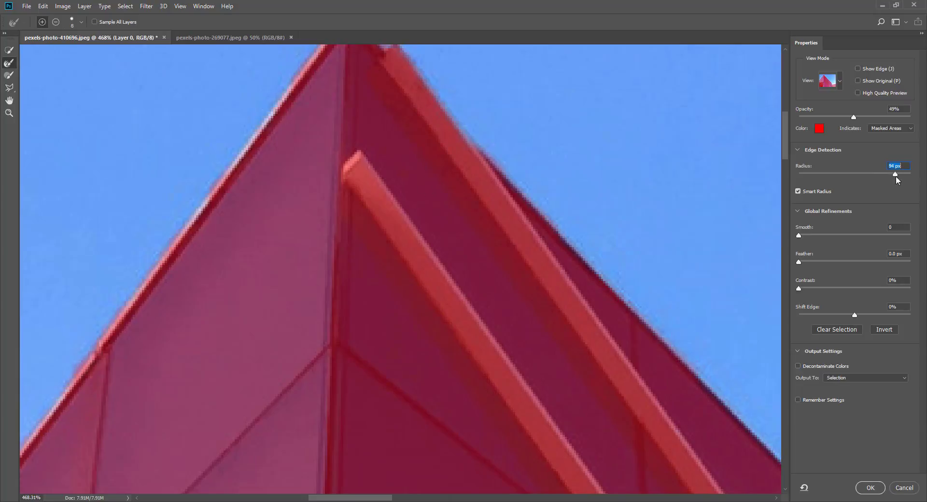
pyautogui.scroll(-3, 527, 352)
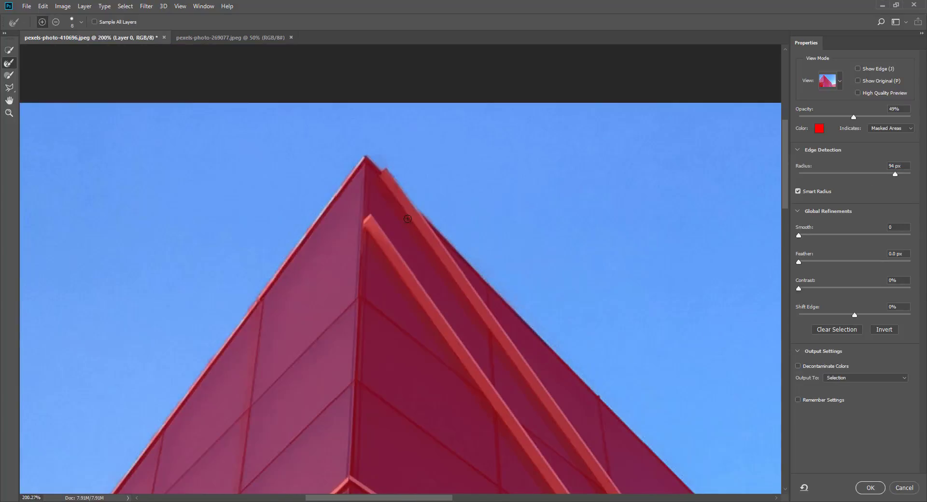
pyautogui.scroll(-5, 515, 269)
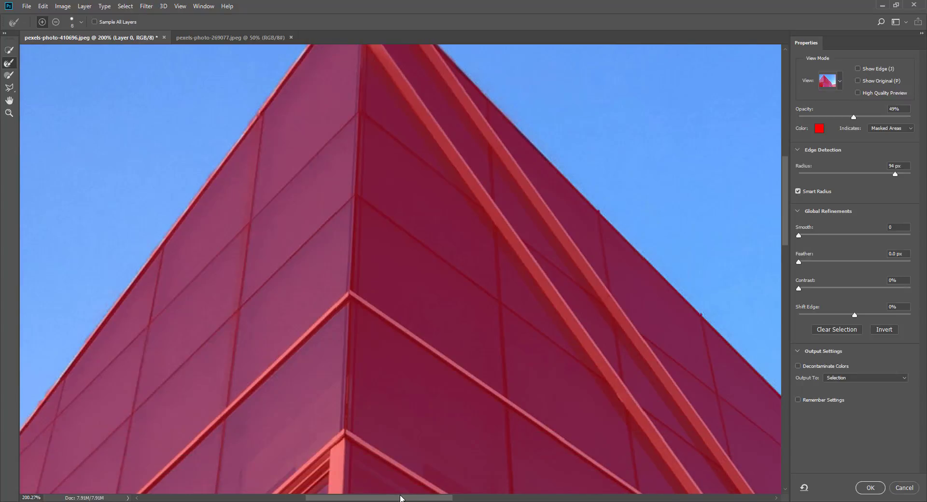
# Step: Restore the mask on the beams crossing the right roof edge and set the edge detection radius to 35 px
pyautogui.moveTo(401, 498); pyautogui.dragTo(498, 499)
pyautogui.scroll(-5, 411, 346)
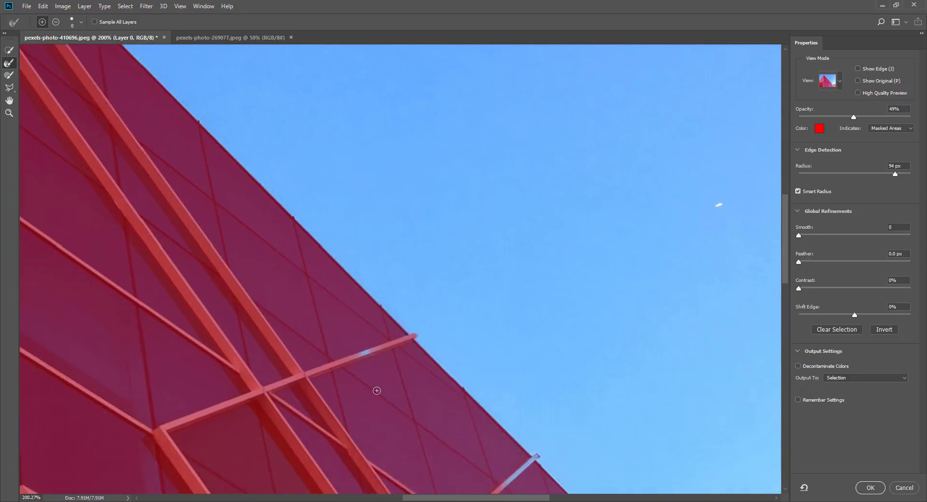
pyautogui.press('alt')
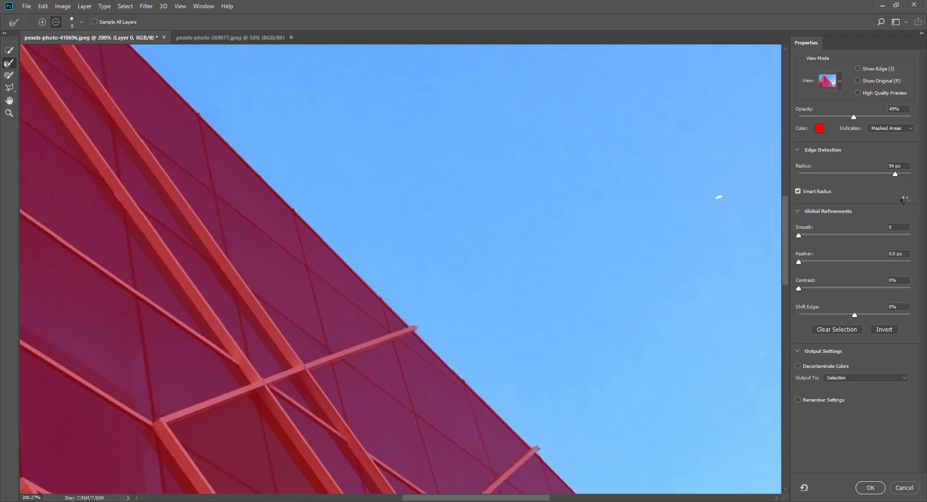
pyautogui.moveTo(894, 174); pyautogui.dragTo(860, 174)
pyautogui.scroll(-3, 468, 386)
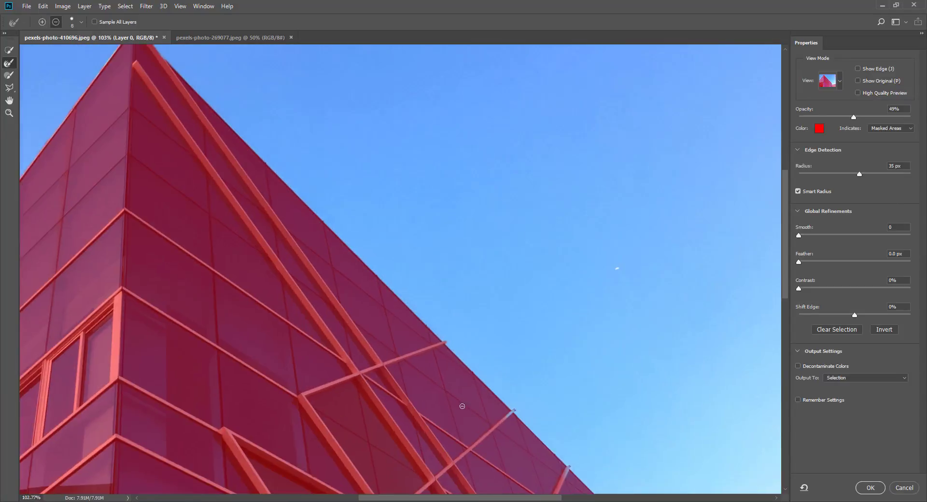
# Step: Brush over the two lower beam tips on the right roof edge, subtracting with the Refine Edge Brush, to mask them
pyautogui.scroll(6, 423, 284)
pyautogui.scroll(-3, 428, 274)
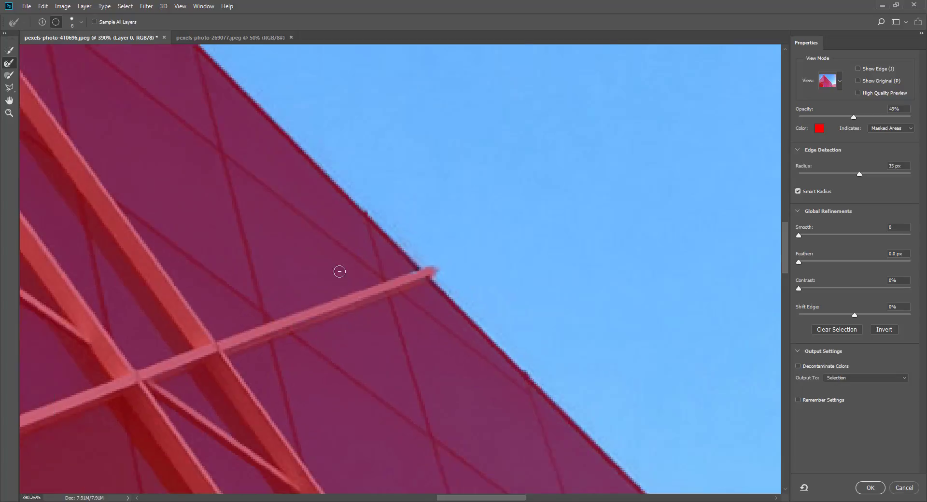
pyautogui.scroll(5, 555, 419)
pyautogui.scroll(-3, 619, 323)
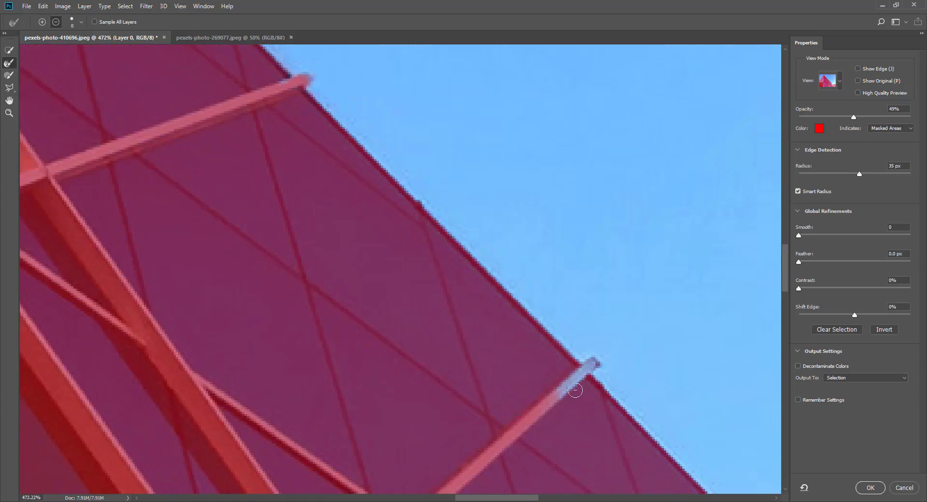
pyautogui.moveTo(595, 367)
pyautogui.mouseDown()
pyautogui.moveTo(585, 384)
pyautogui.moveTo(584, 372)
pyautogui.moveTo(588, 386)
pyautogui.mouseUp()
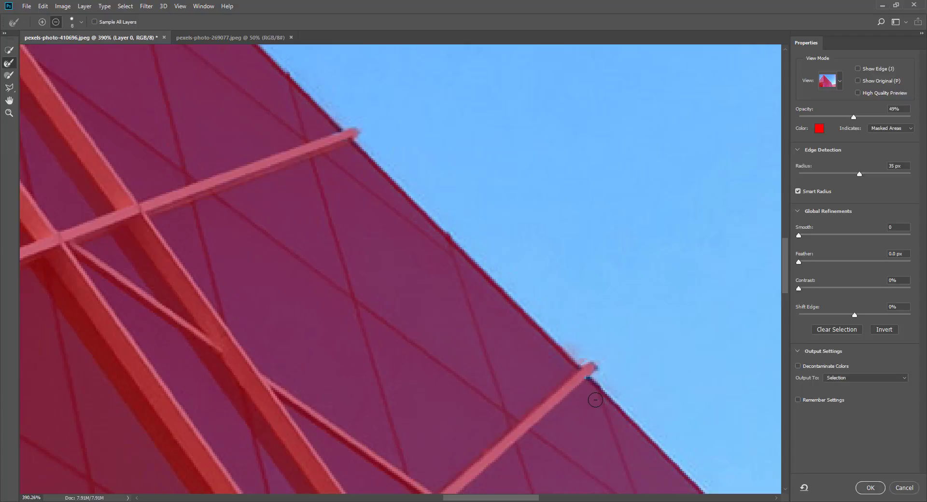
pyautogui.scroll(-4, 469, 378)
pyautogui.scroll(4, 469, 378)
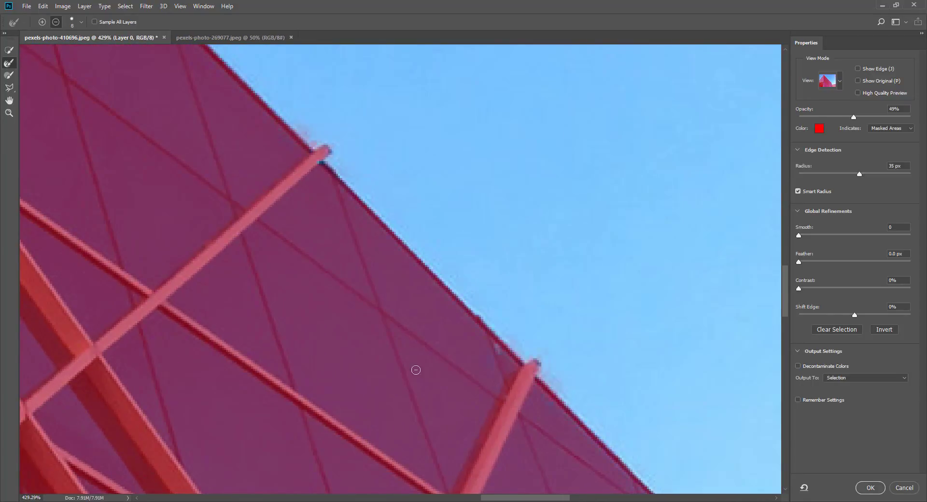
pyautogui.scroll(-3, 483, 377)
pyautogui.scroll(2, 541, 386)
pyautogui.scroll(-3, 584, 314)
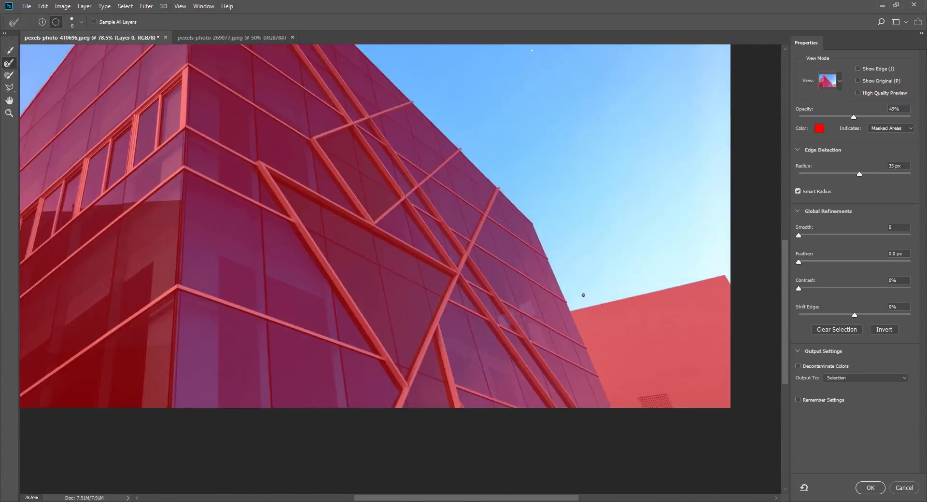
pyautogui.scroll(3, 461, 138)
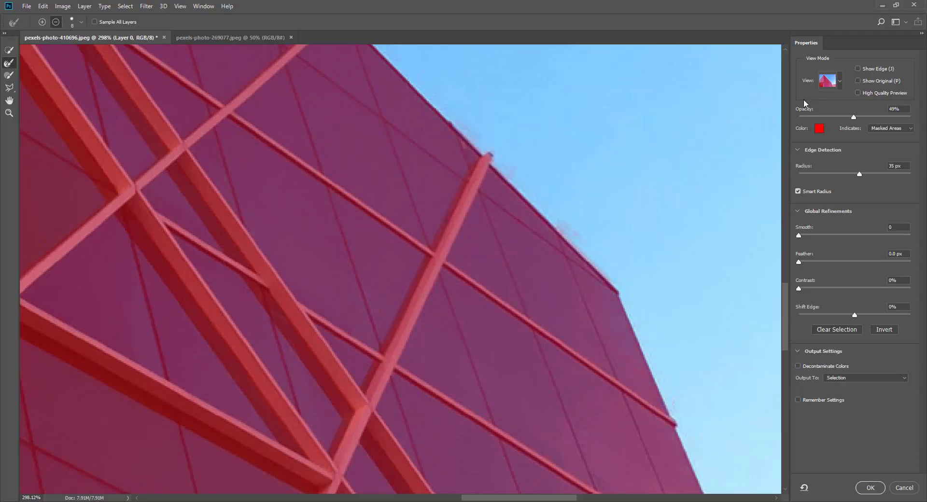
pyautogui.scroll(-2, 616, 282)
# Step: Switch the view to Black & White and examine the mask along both roof edges and the lower right corner
pyautogui.click(839, 82)
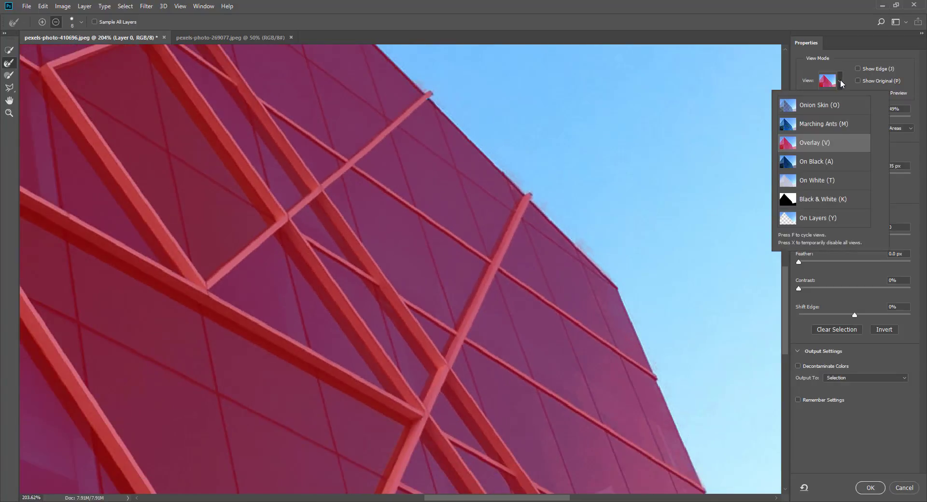
pyautogui.press('Escape')
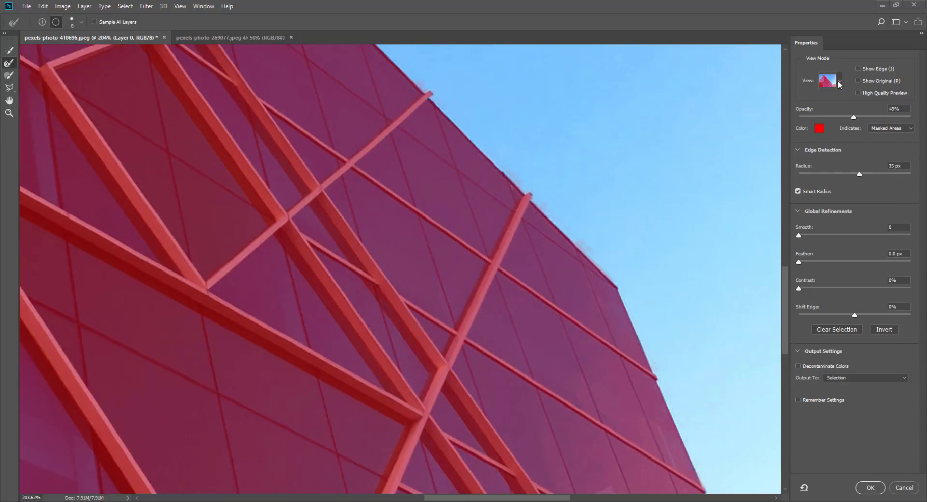
pyautogui.click(839, 82)
pyautogui.click(821, 197)
pyautogui.scroll(1, 636, 260)
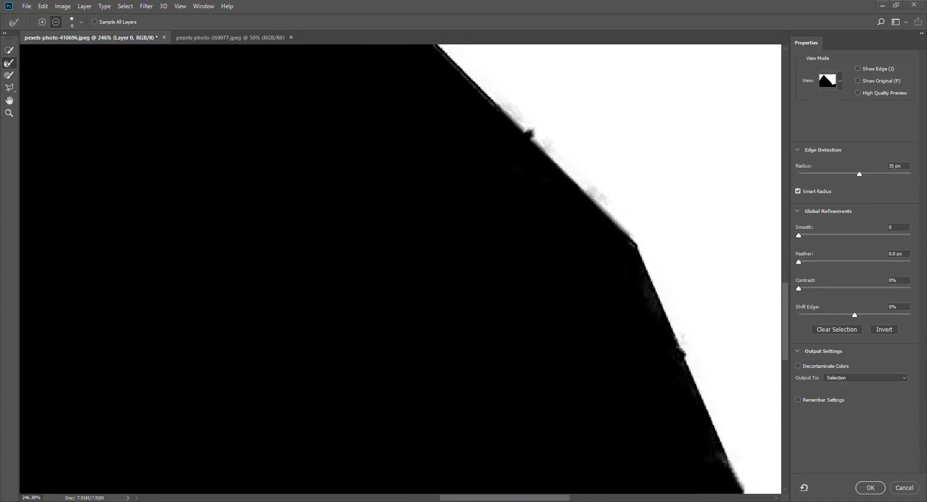
pyautogui.scroll(-5, 636, 259)
pyautogui.scroll(6, 669, 378)
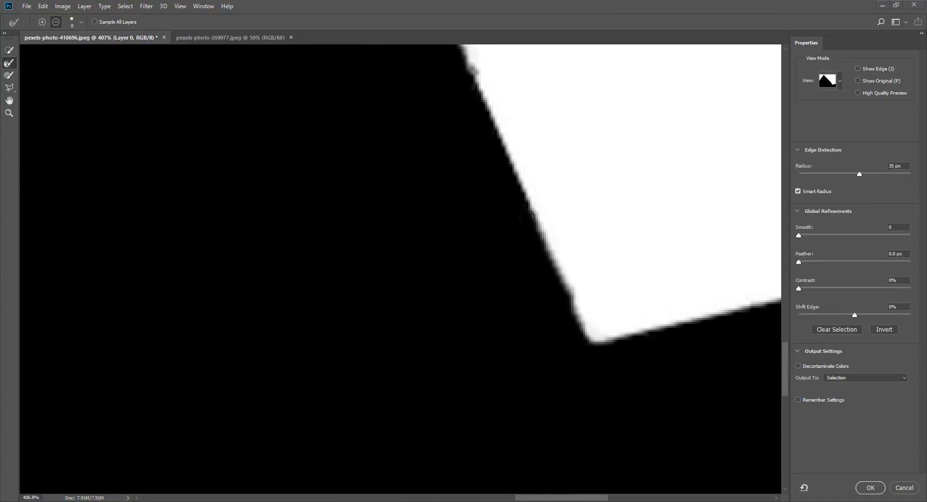
pyautogui.scroll(-6, 525, 198)
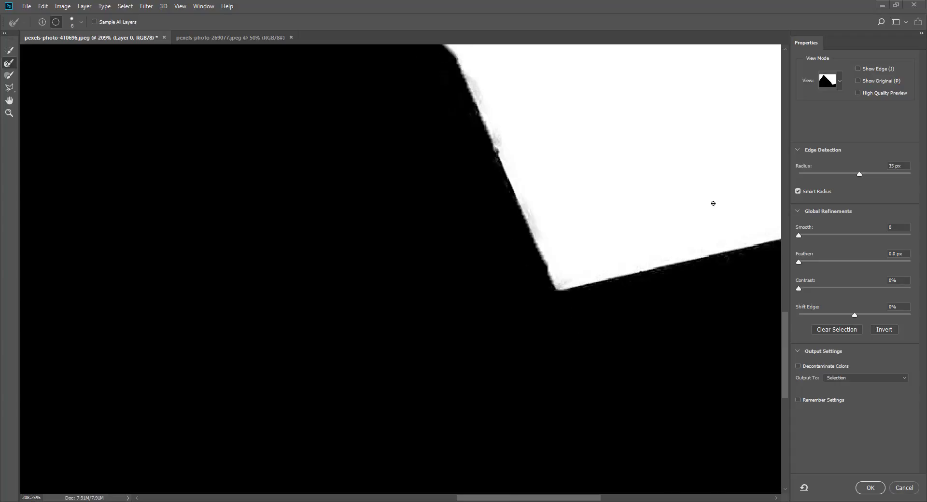
pyautogui.scroll(-3, 353, 384)
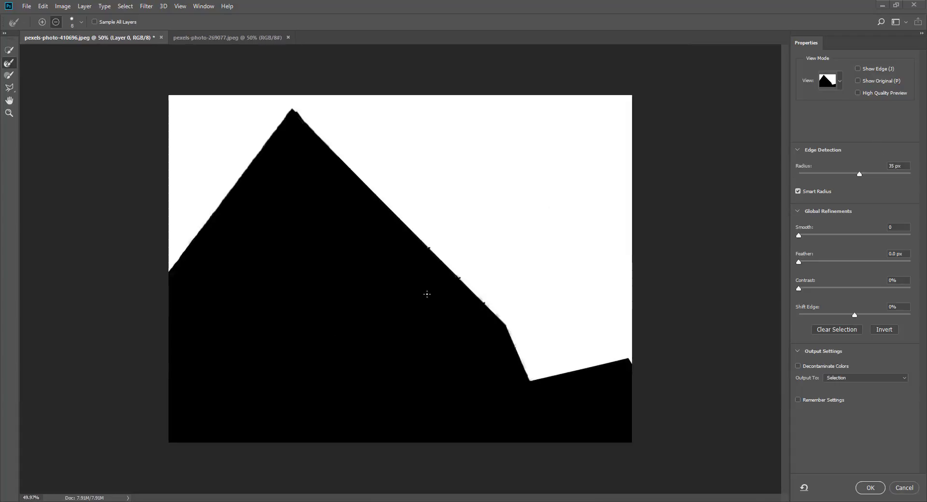
pyautogui.scroll(5, 286, 127)
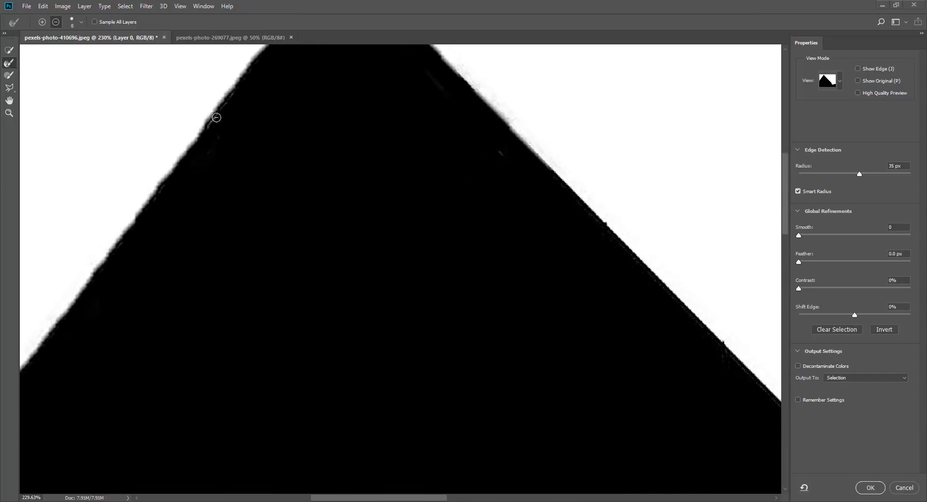
pyautogui.scroll(-2, 230, 156)
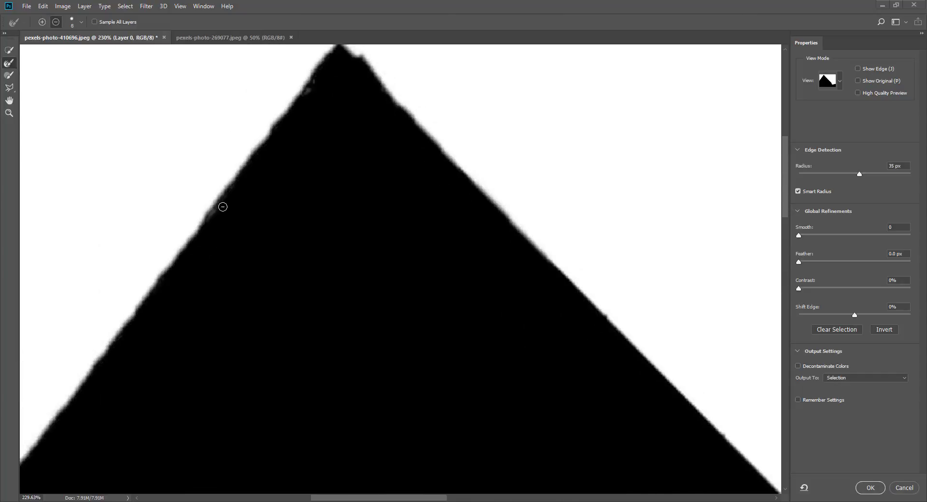
pyautogui.scroll(-3, 422, 187)
pyautogui.scroll(-2, 601, 350)
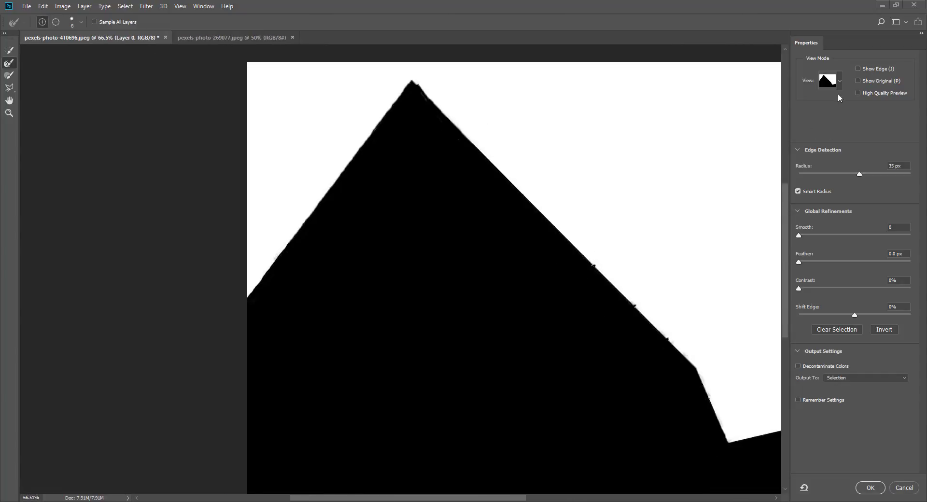
# Step: Switch the view to Overlay and try a Smooth value of 24 on the edge around the roof peak
pyautogui.click(840, 81)
pyautogui.click(791, 145)
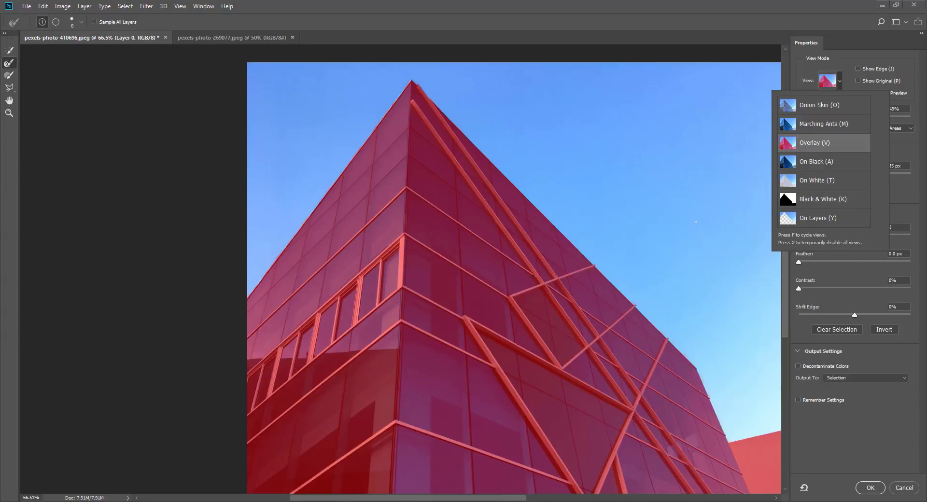
pyautogui.scroll(4, 401, 86)
pyautogui.click(839, 83)
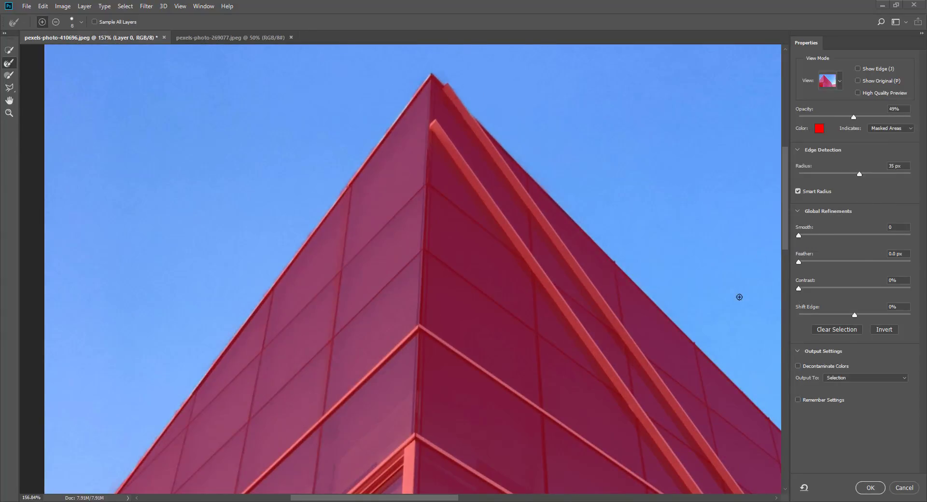
pyautogui.scroll(5, 430, 93)
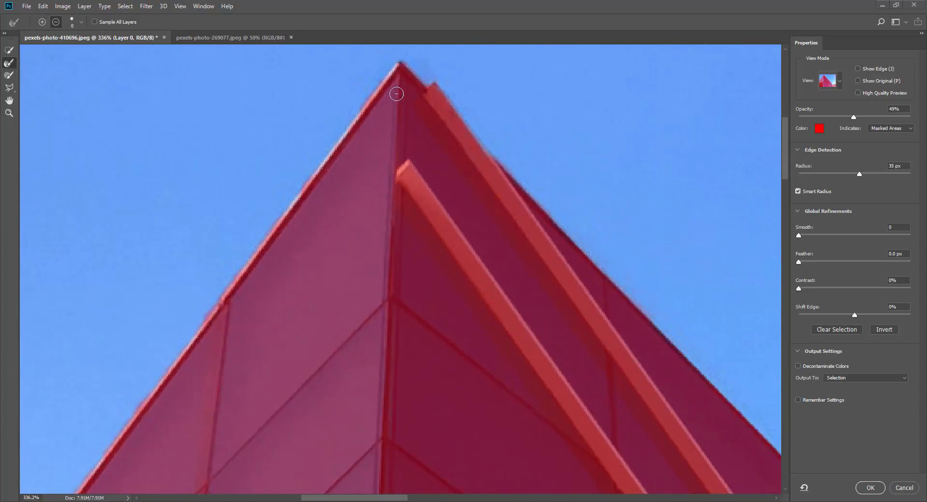
pyautogui.scroll(1, 397, 93)
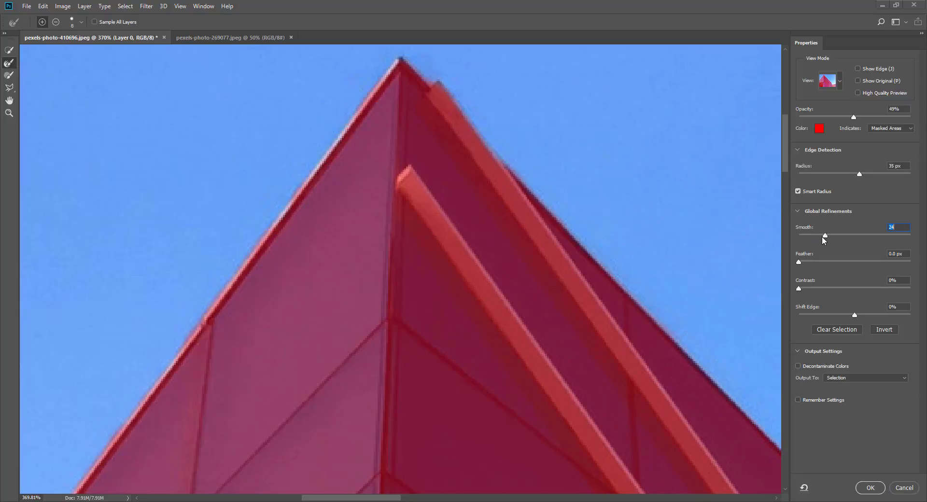
pyautogui.moveTo(822, 236); pyautogui.dragTo(798, 235)
# Step: Switch the view to Black & White and set Smooth to 16
pyautogui.click(840, 81)
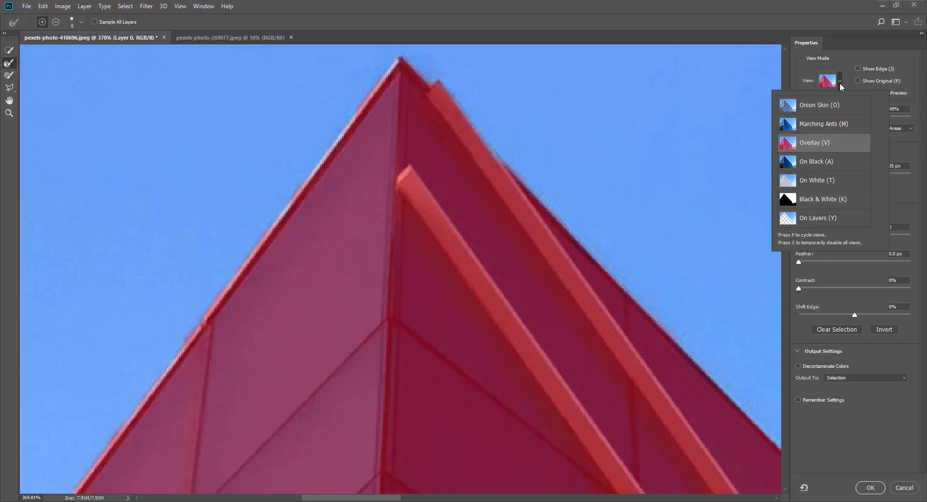
pyautogui.click(821, 199)
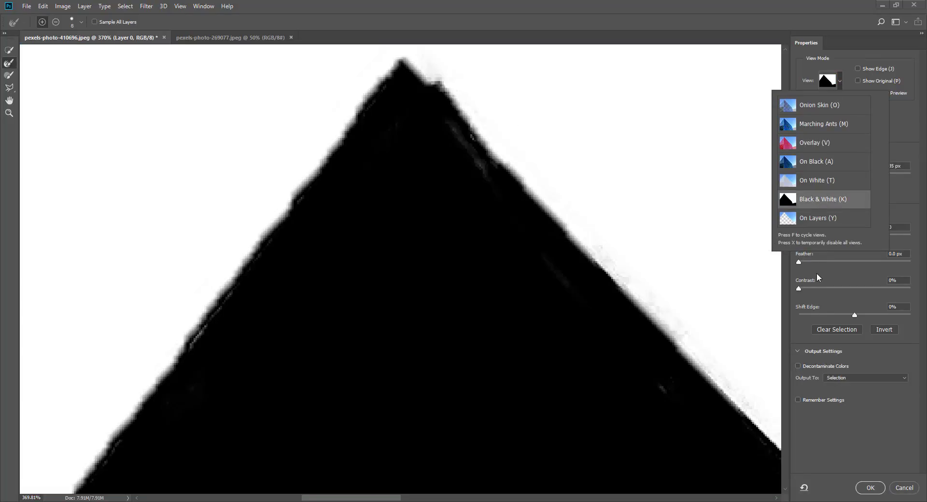
pyautogui.click(818, 277)
pyautogui.moveTo(799, 238)
pyautogui.mouseDown()
pyautogui.moveTo(819, 236)
pyautogui.moveTo(795, 239)
pyautogui.mouseUp()
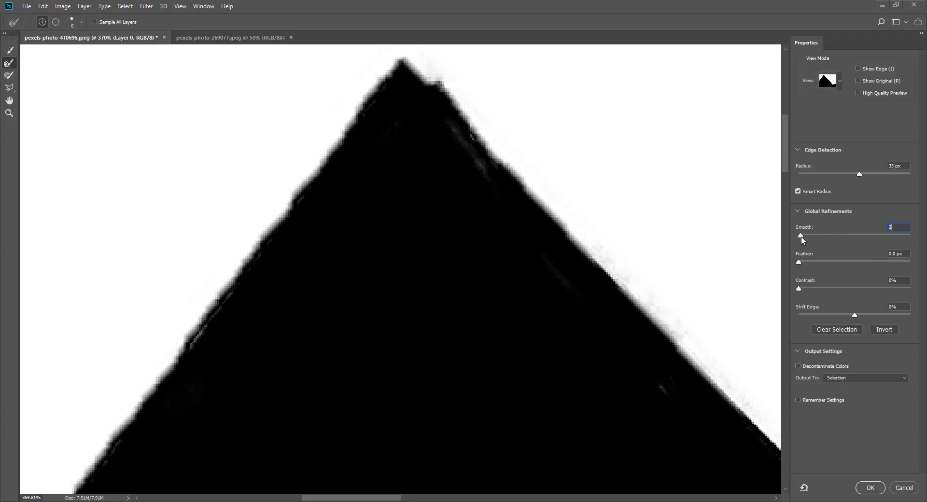
pyautogui.moveTo(801, 237); pyautogui.dragTo(811, 238)
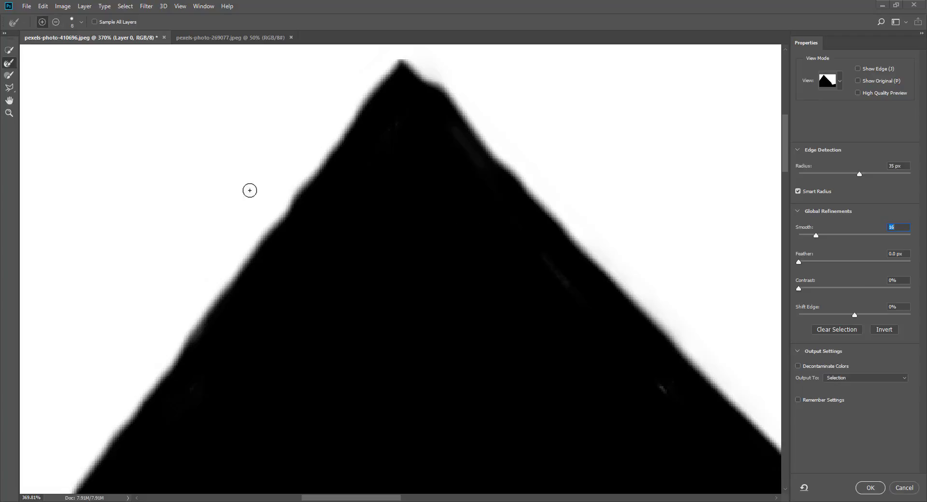
# Step: Try a Feather of 9.4 px, reduce it to 3.0 px and return the view to Overlay
pyautogui.moveTo(798, 261); pyautogui.dragTo(806, 263)
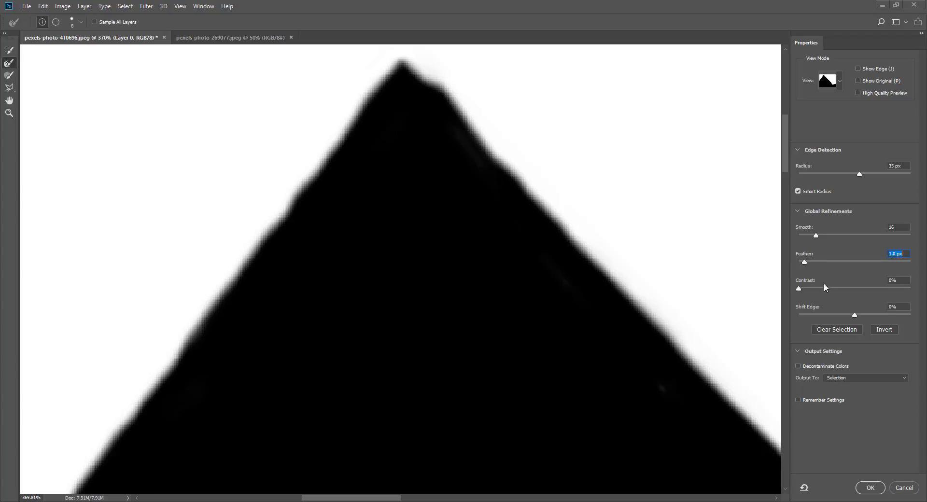
pyautogui.moveTo(804, 264); pyautogui.dragTo(842, 271)
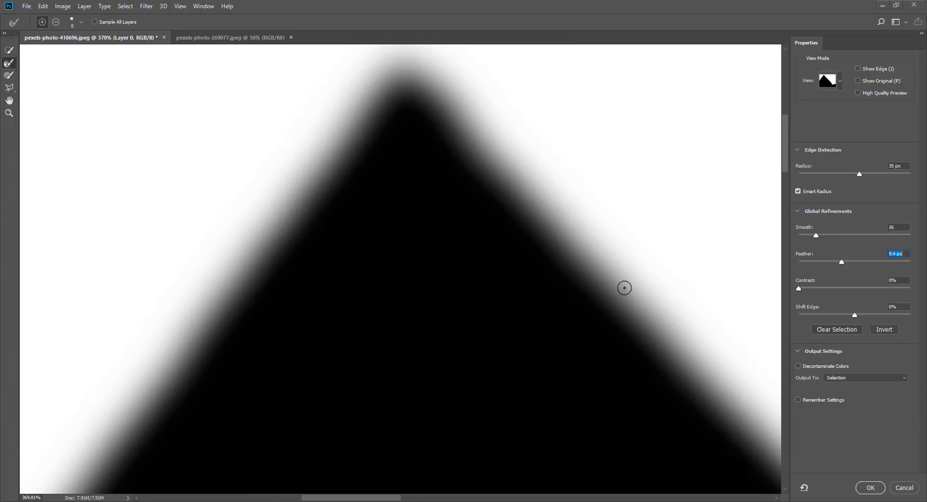
pyautogui.moveTo(841, 265); pyautogui.dragTo(805, 264)
pyautogui.press('v')
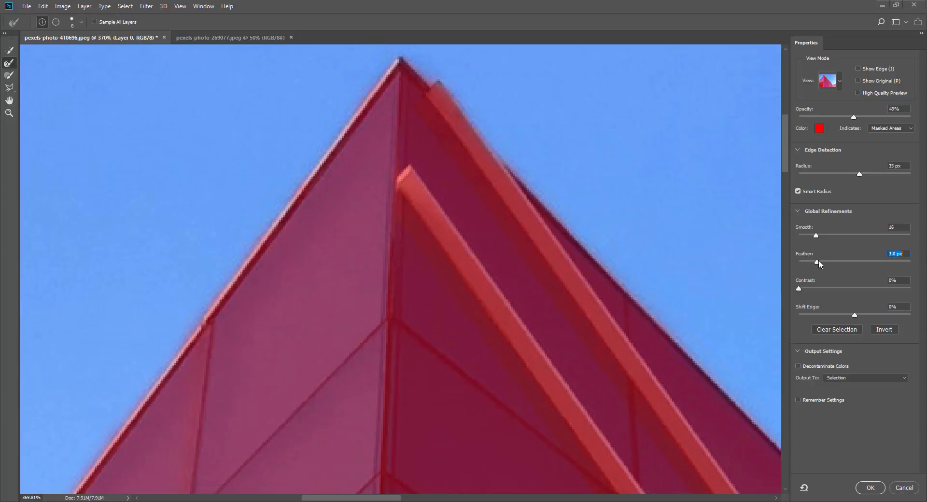
# Step: Set Feather to 3.2 px and compare Contrast at 0% and 100% in the Black & White and Overlay views
pyautogui.moveTo(819, 263); pyautogui.dragTo(911, 289)
pyautogui.click(841, 82)
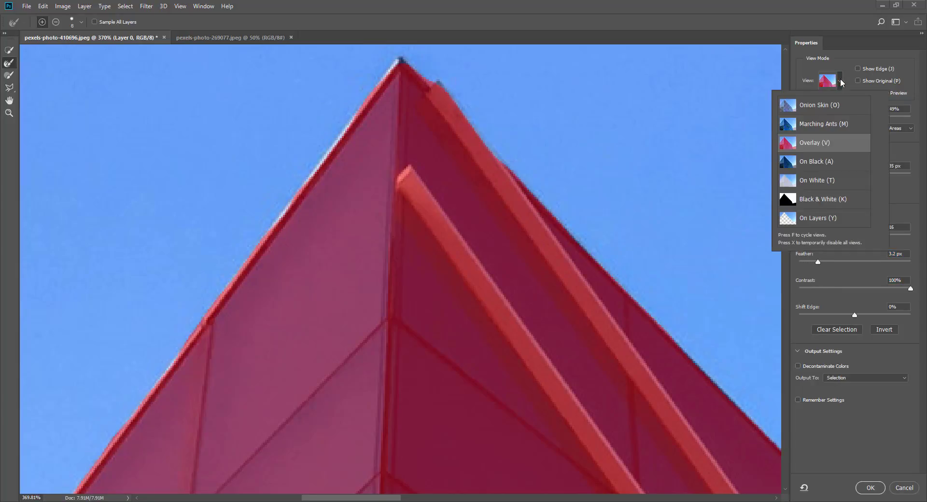
pyautogui.click(809, 198)
pyautogui.click(799, 289)
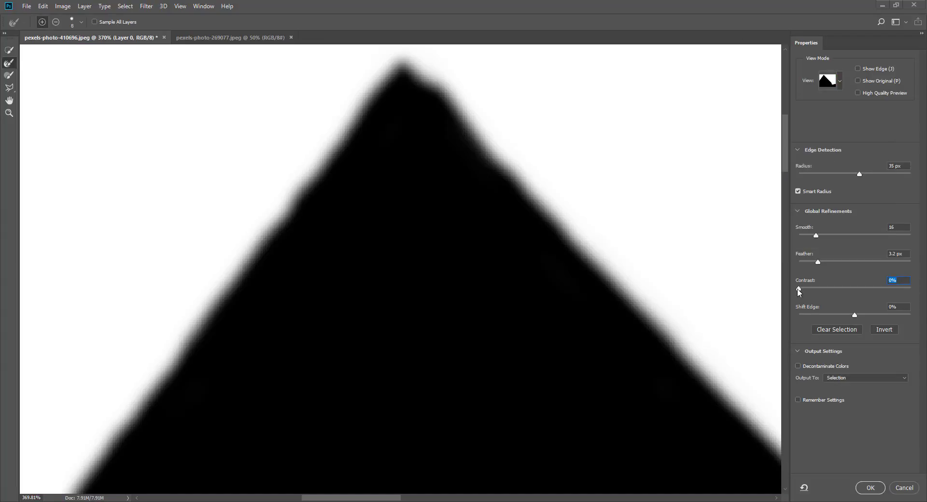
pyautogui.moveTo(798, 289); pyautogui.dragTo(926, 298)
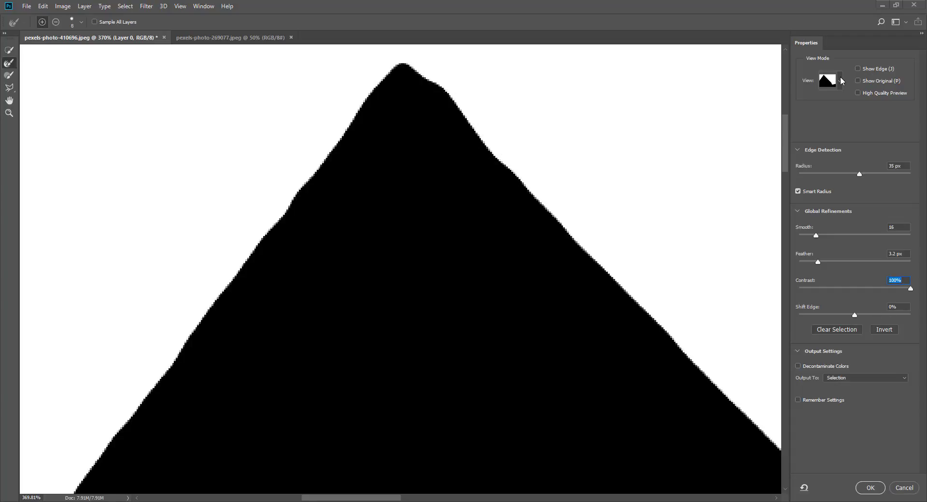
pyautogui.click(841, 81)
pyautogui.click(821, 143)
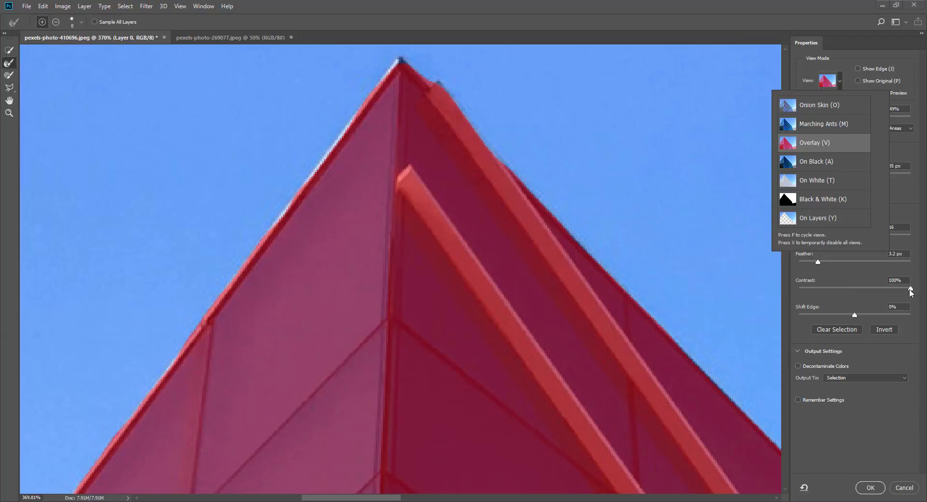
# Step: Set Contrast to 12% and Shift Edge to -41% for the sky selection
pyautogui.moveTo(910, 289); pyautogui.dragTo(846, 291)
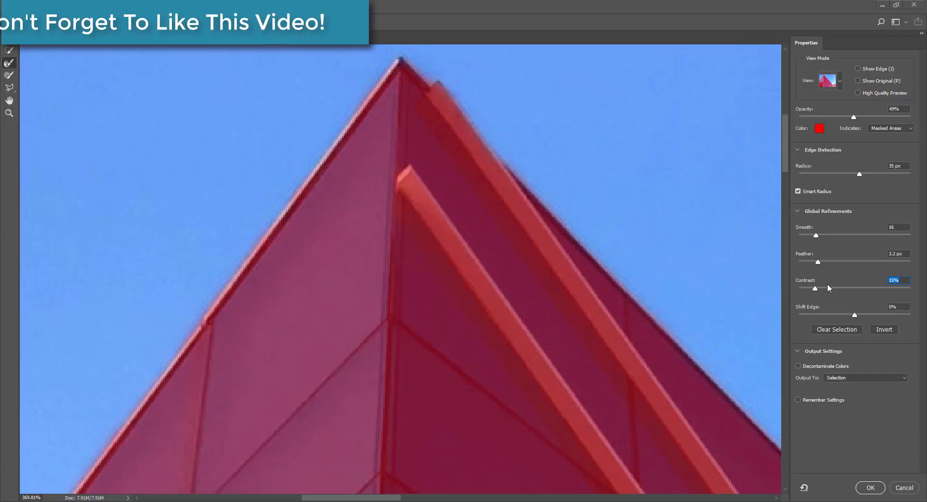
pyautogui.moveTo(815, 289); pyautogui.dragTo(812, 290)
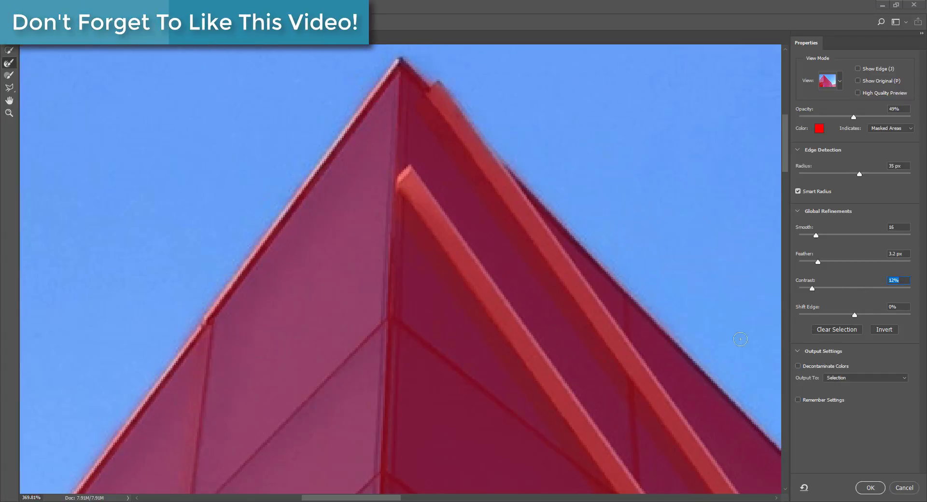
pyautogui.moveTo(858, 316); pyautogui.dragTo(824, 320)
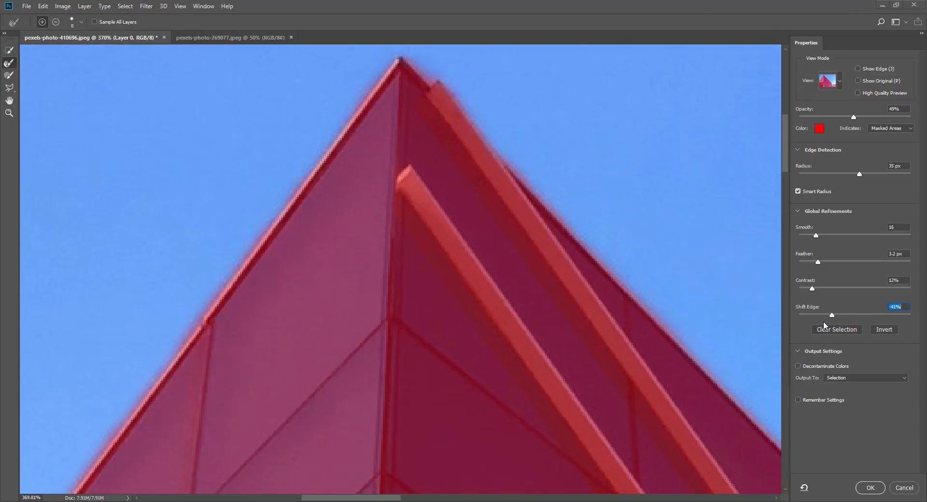
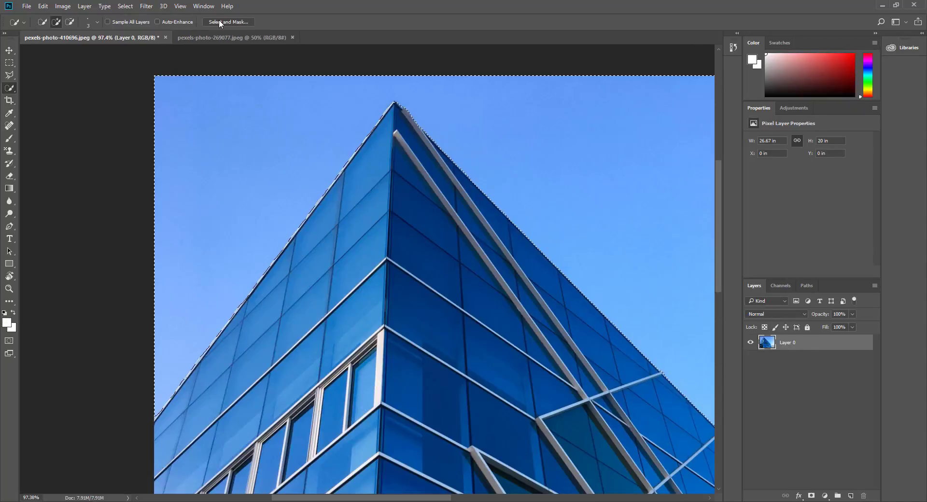
# Step: Open Select and Mask for the sky selection and try Decontaminate Colors, inspecting the right roof edge up close
pyautogui.click(221, 21)
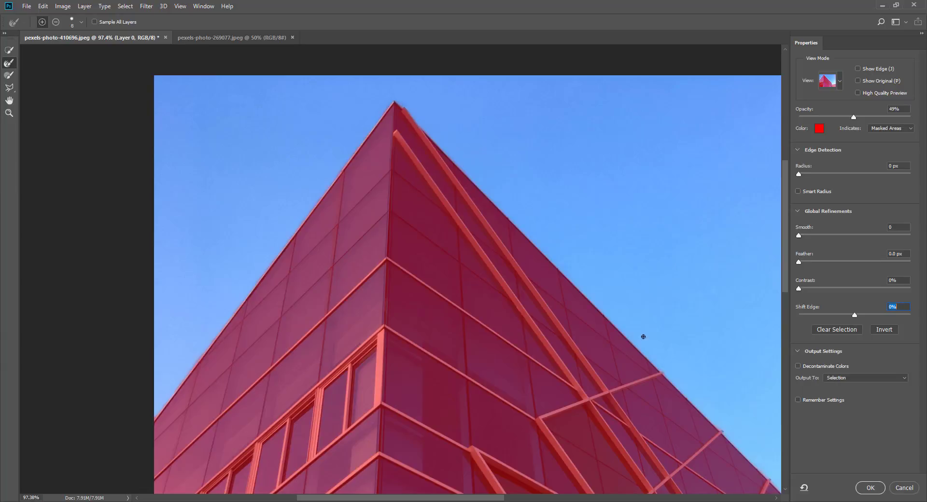
pyautogui.click(804, 367)
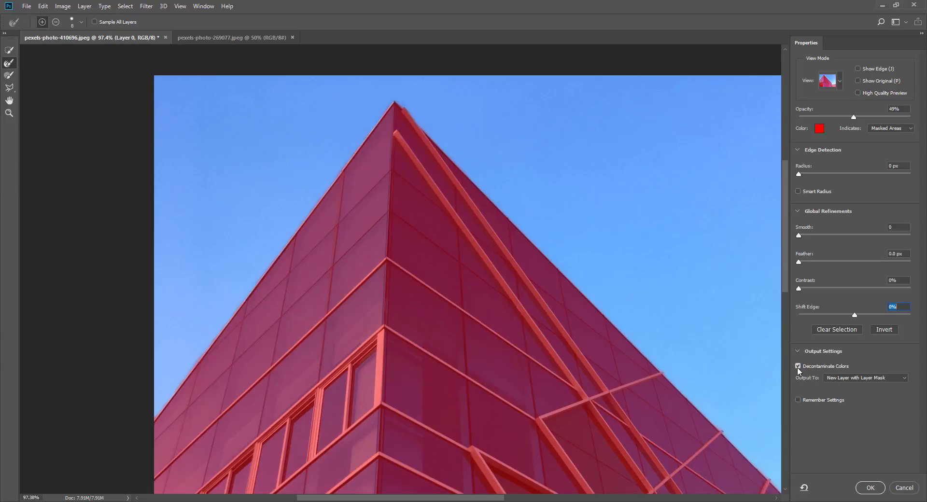
pyautogui.click(847, 377)
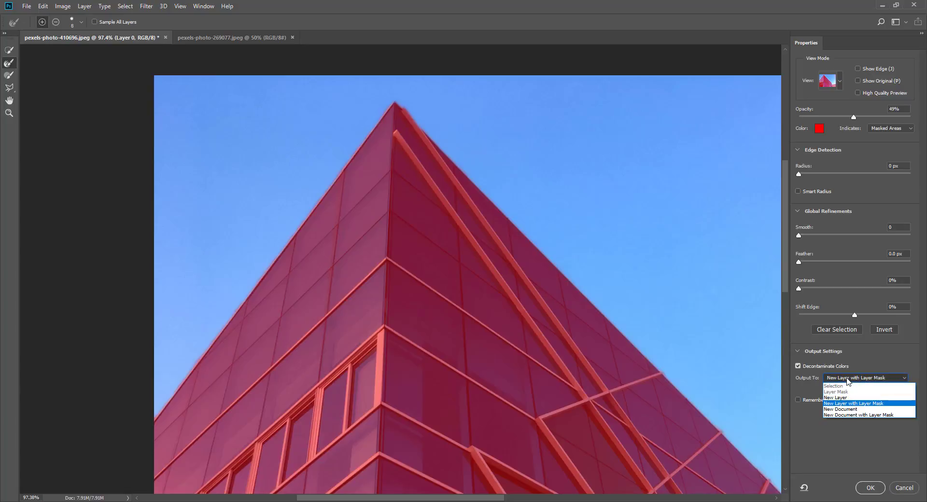
pyautogui.click(847, 380)
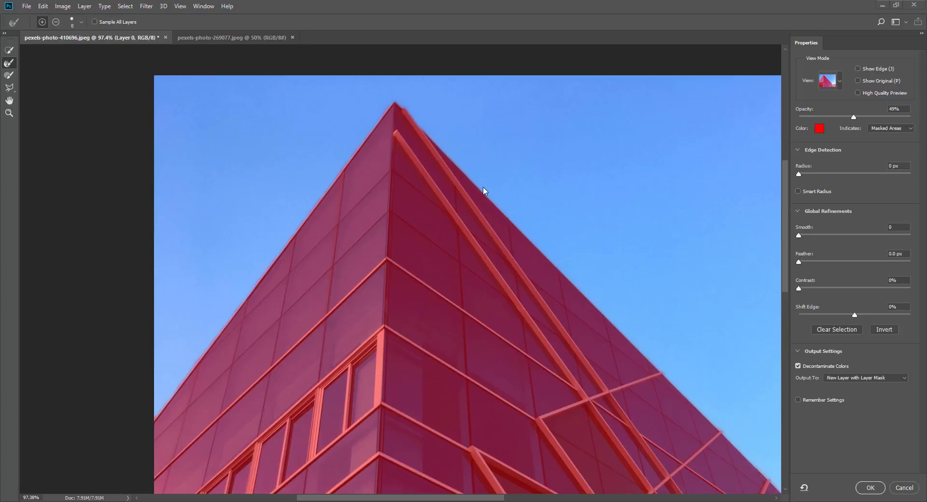
pyautogui.scroll(15, 484, 191)
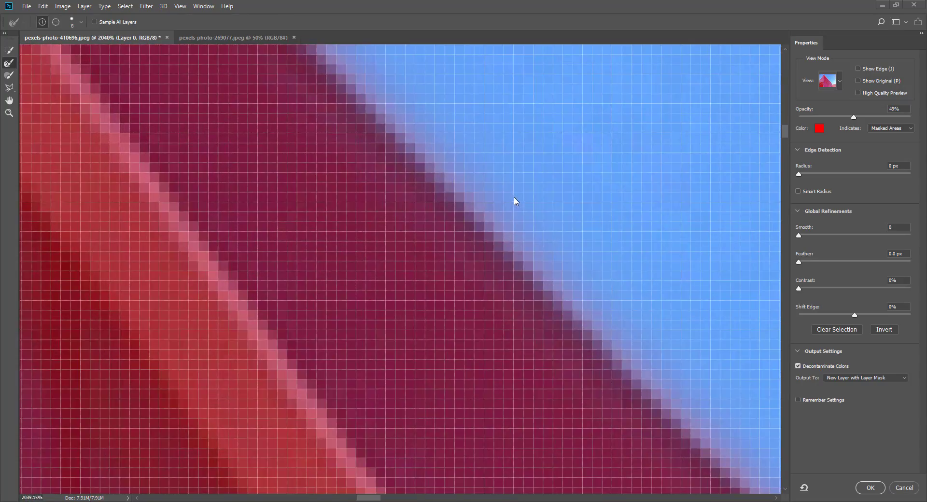
pyautogui.scroll(1, 424, 181)
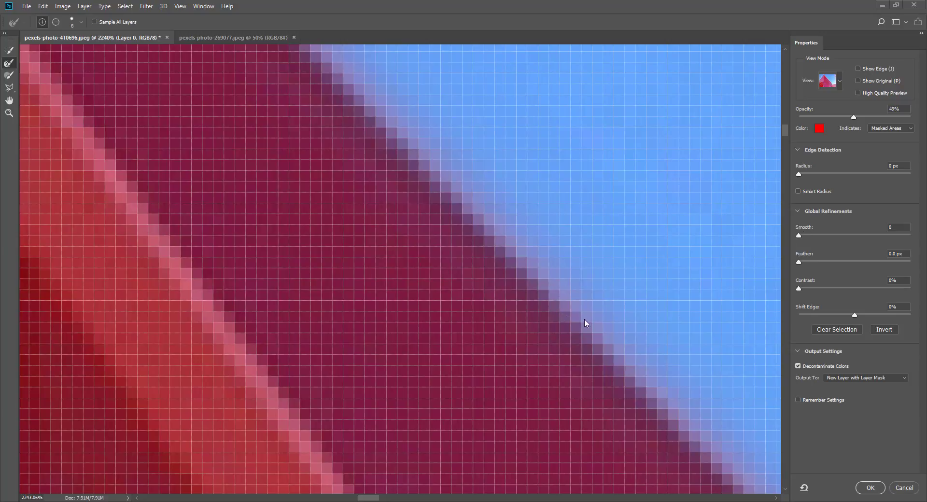
pyautogui.scroll(-10, 619, 359)
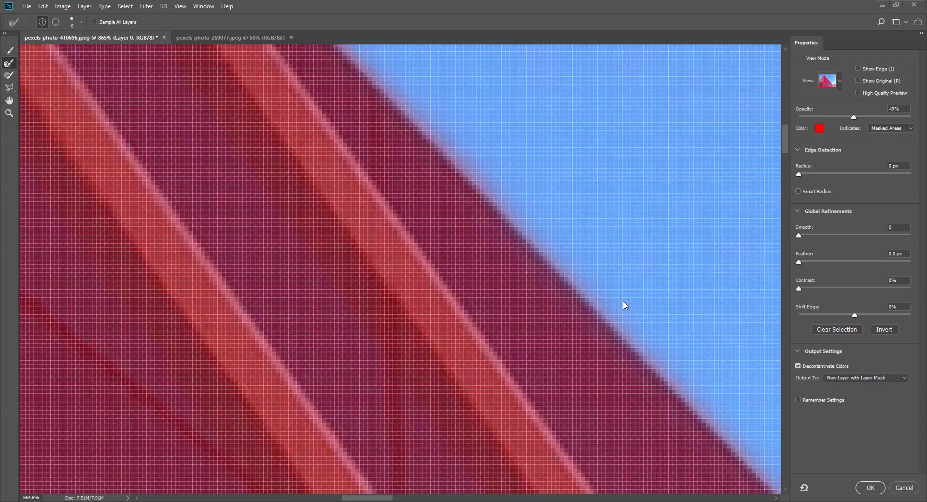
pyautogui.scroll(-5, 604, 282)
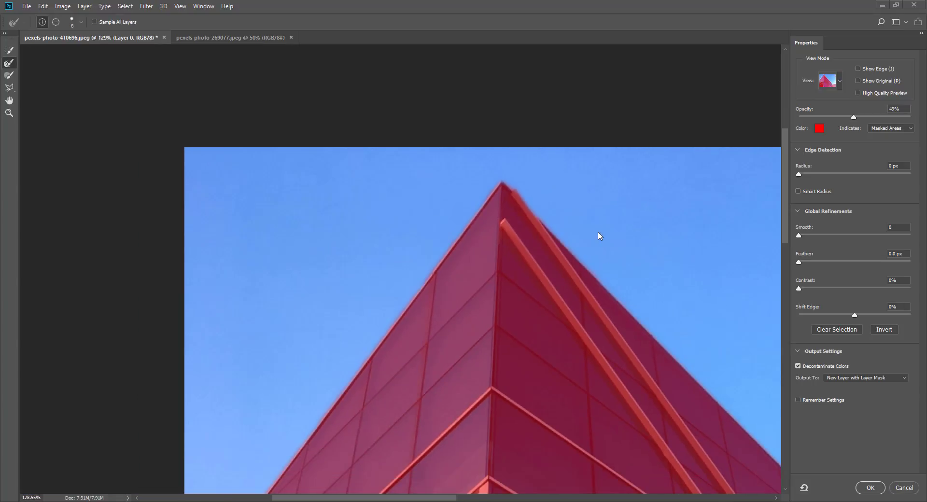
pyautogui.scroll(-3, 545, 237)
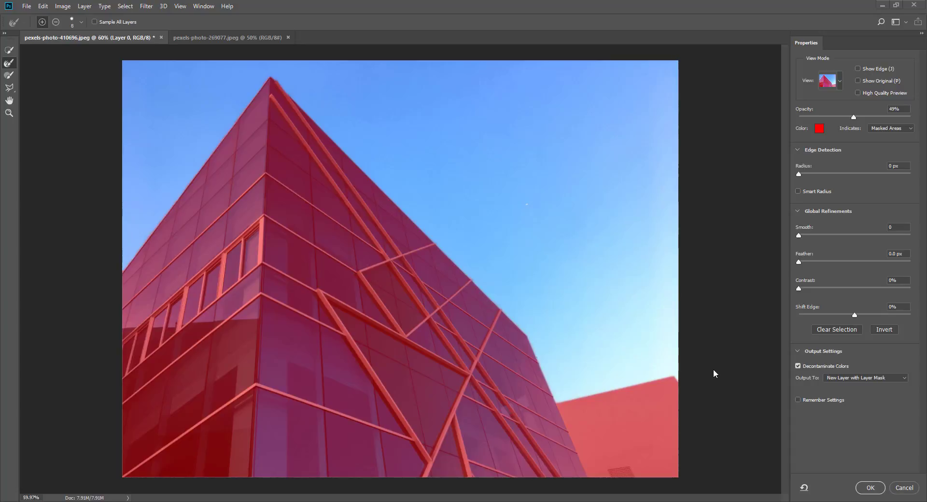
# Step: Turn off Decontaminate Colors and output the sky selection as a Layer Mask
pyautogui.click(819, 367)
pyautogui.click(874, 379)
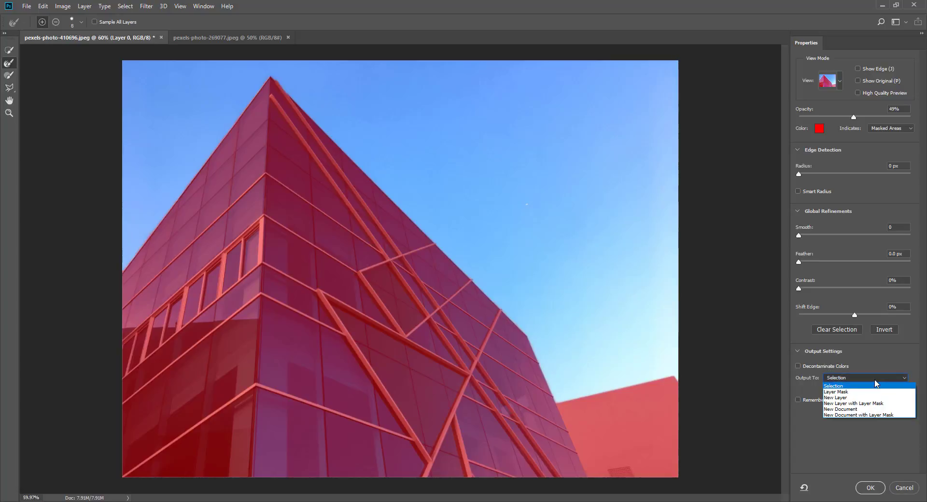
pyautogui.click(851, 392)
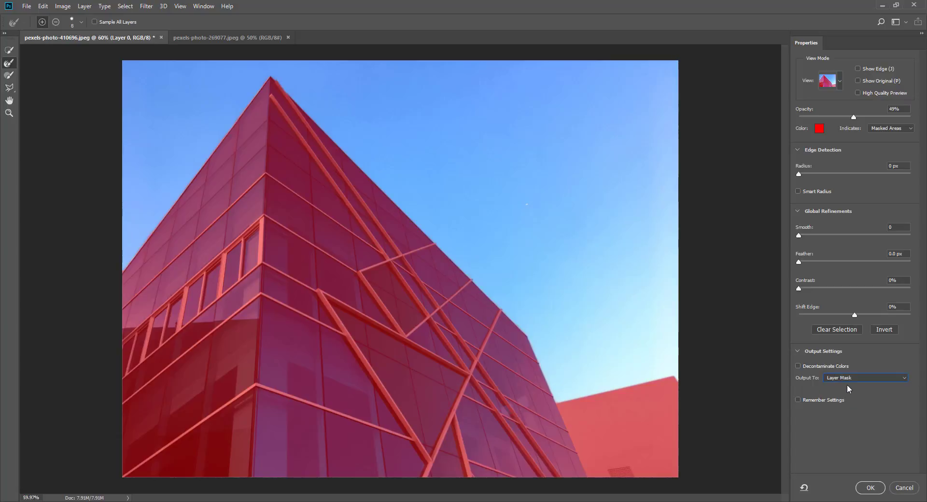
pyautogui.click(870, 487)
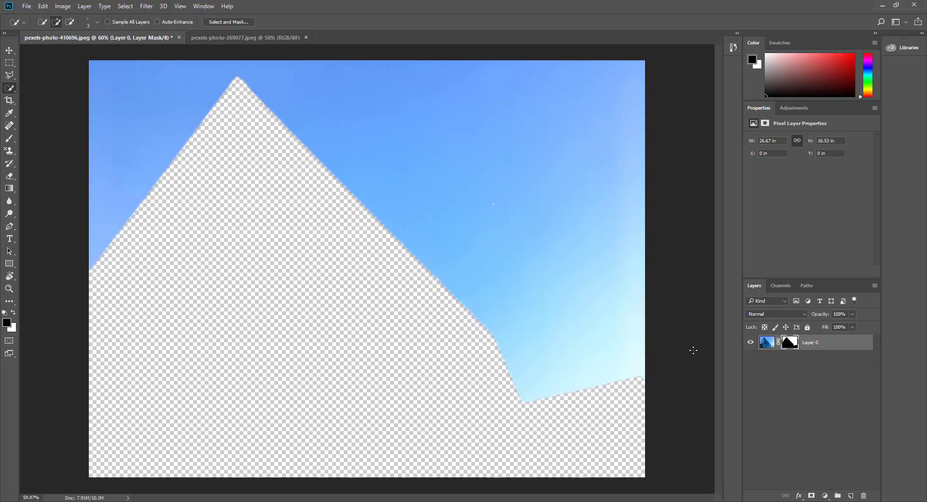
# Step: Invert Layer 0's layer mask so the building shows and the sky is hidden
pyautogui.click(790, 344)
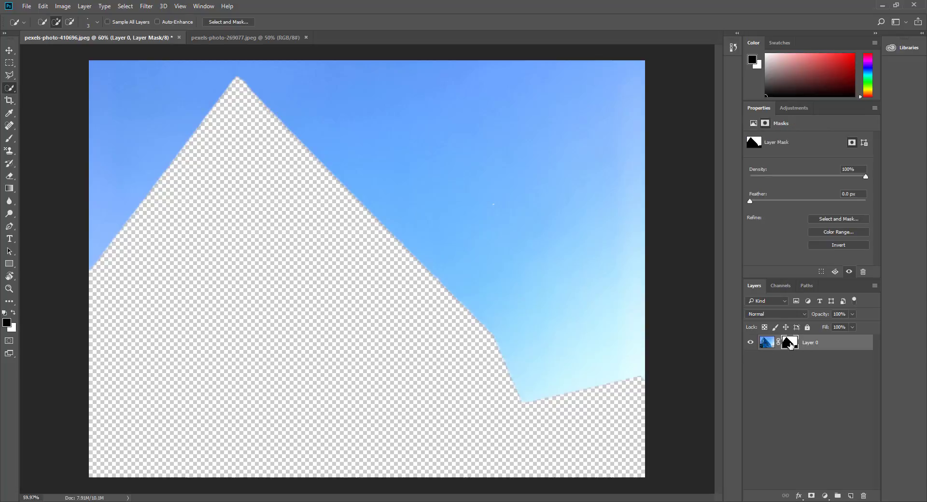
pyautogui.hotkey('ctrl', 'i')
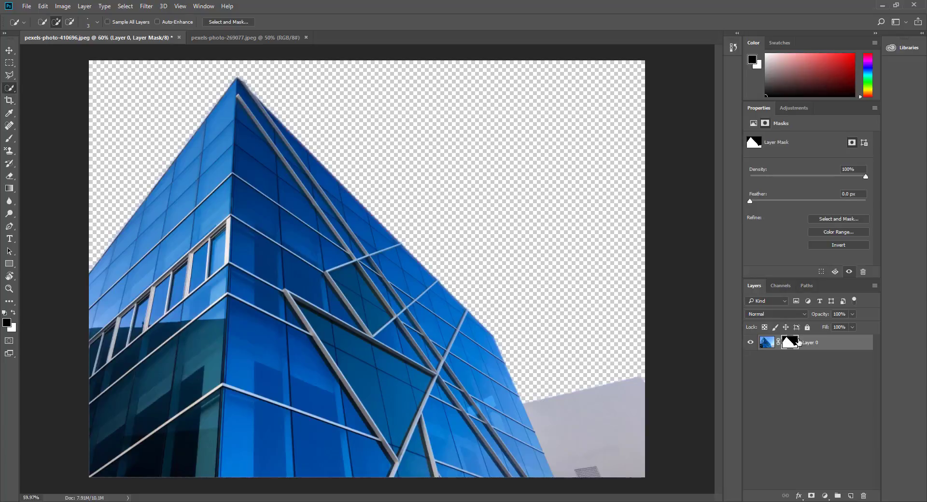
pyautogui.hotkey('ctrl', 'i')
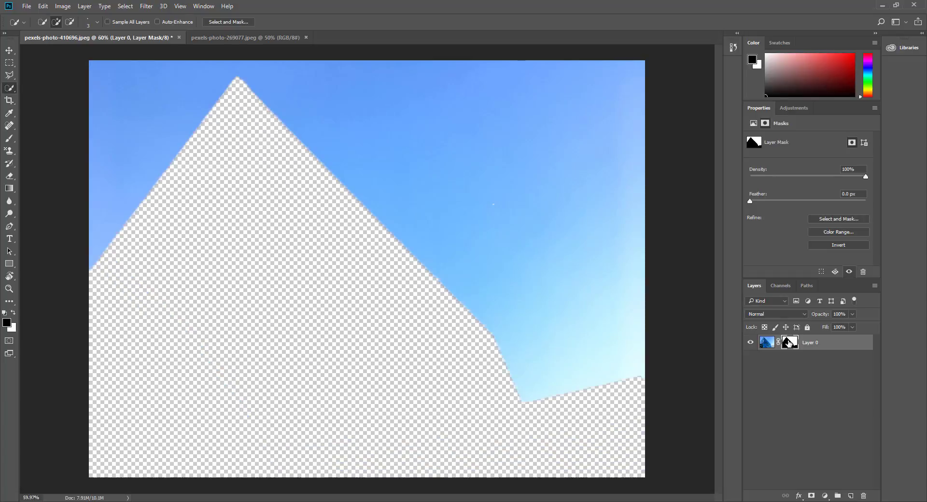
pyautogui.hotkey('ctrl', 'i')
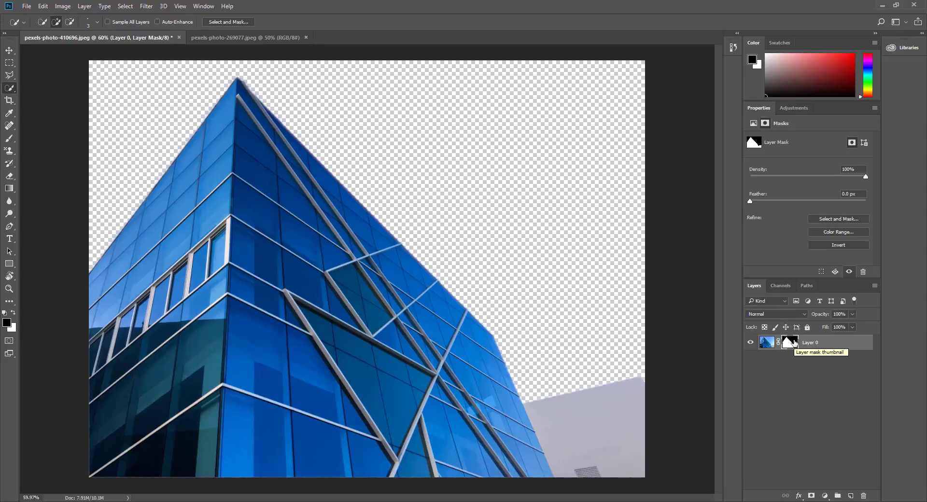
# Step: Preview Layer 0's mask as a red overlay on the image and switch the overlay off again
pyautogui.keyDown('alt'); pyautogui.keyDown('shift'); pyautogui.click(795, 342); pyautogui.keyUp('shift'); pyautogui.keyUp('alt')
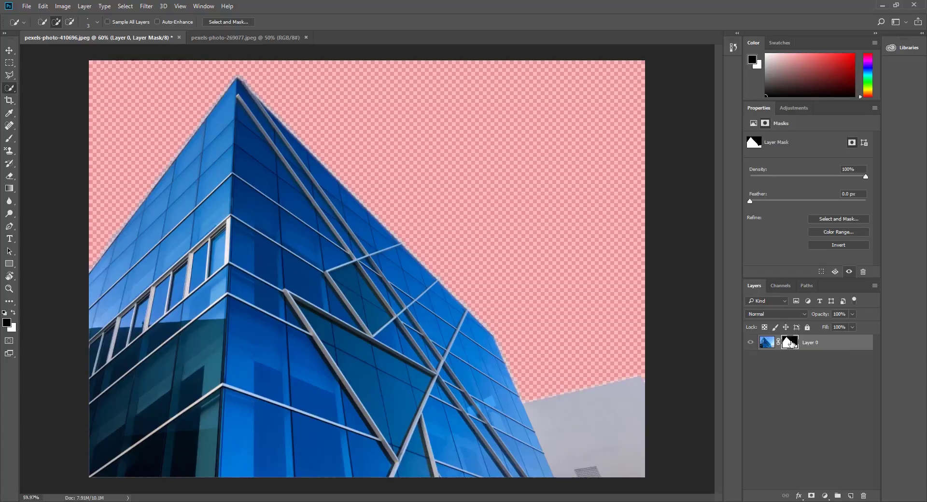
pyautogui.keyDown('alt'); pyautogui.keyDown('shift'); pyautogui.click(790, 343); pyautogui.keyUp('shift'); pyautogui.keyUp('alt')
pyautogui.keyDown('alt'); pyautogui.keyDown('shift'); pyautogui.click(791, 343); pyautogui.keyUp('shift'); pyautogui.keyUp('alt')
pyautogui.press('\\')
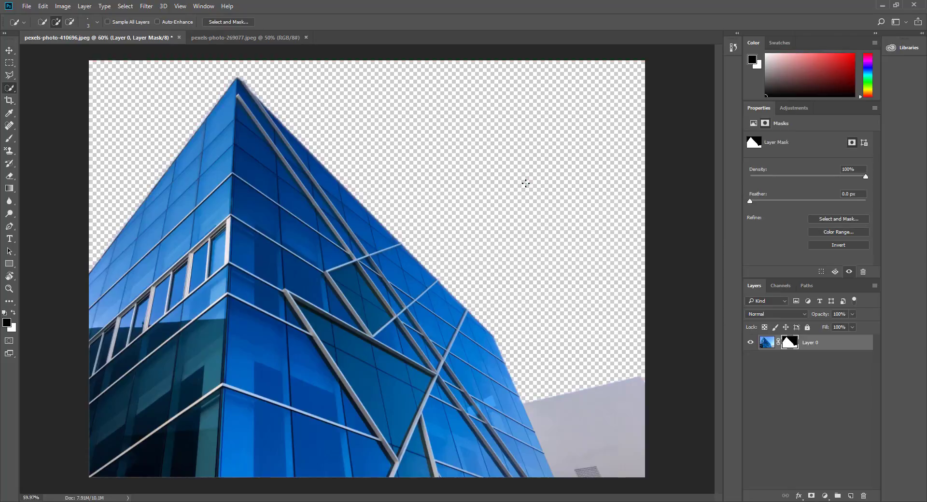
# Step: Place the blue-clouds-day-fluffy-53594 image as an embedded smart object covering the whole canvas
pyautogui.click(803, 396)
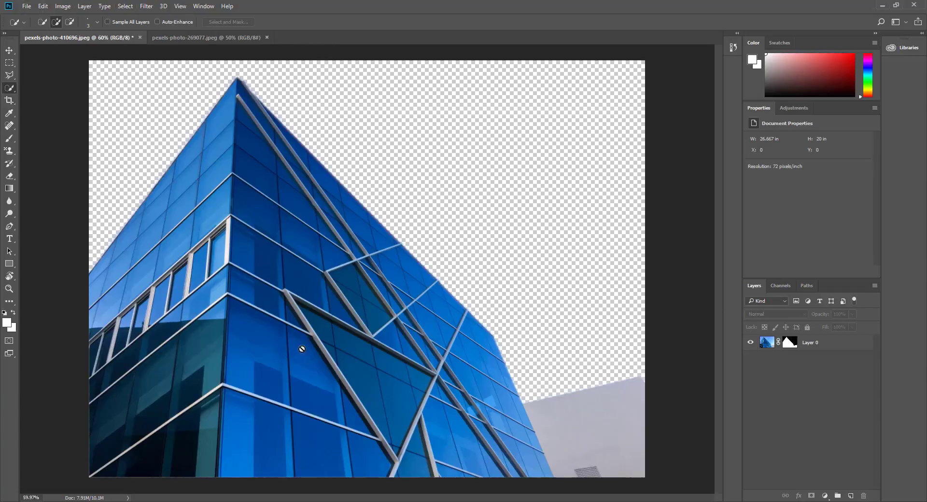
pyautogui.click(249, 501)
pyautogui.click(26, 6)
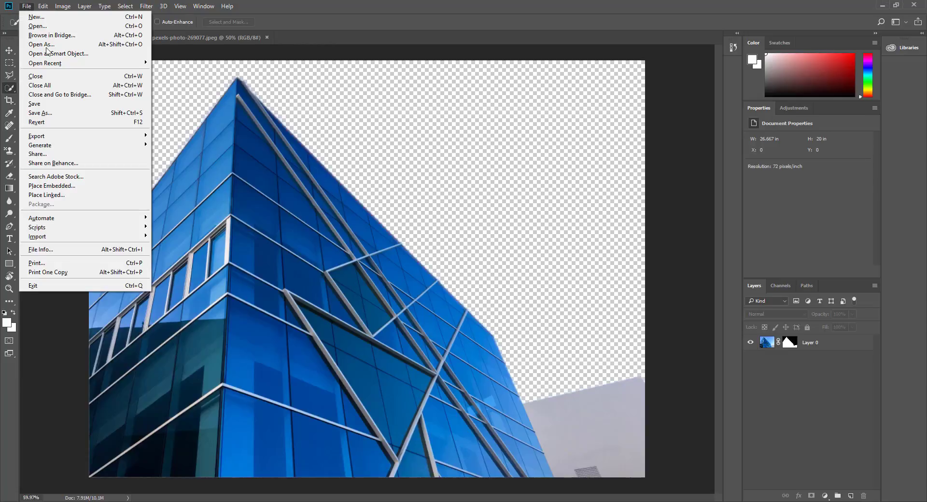
pyautogui.click(98, 195)
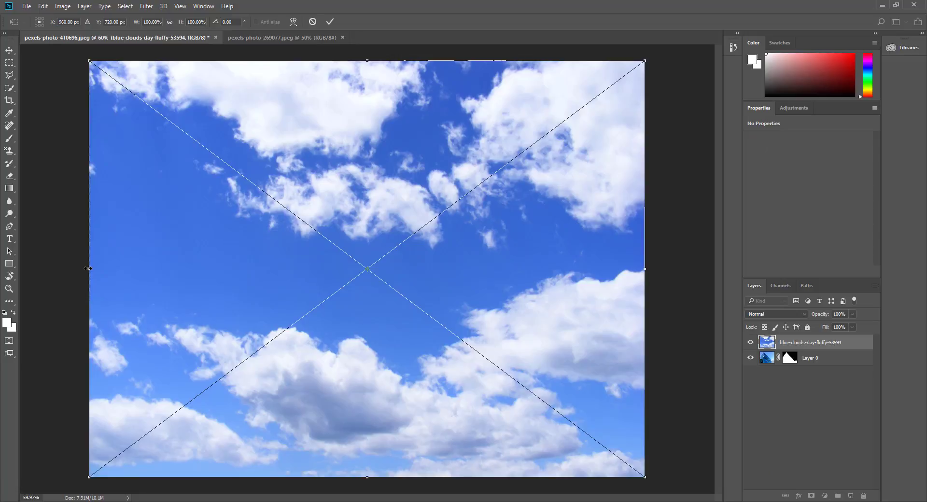
pyautogui.moveTo(88, 268); pyautogui.dragTo(89, 268)
pyautogui.press('w')
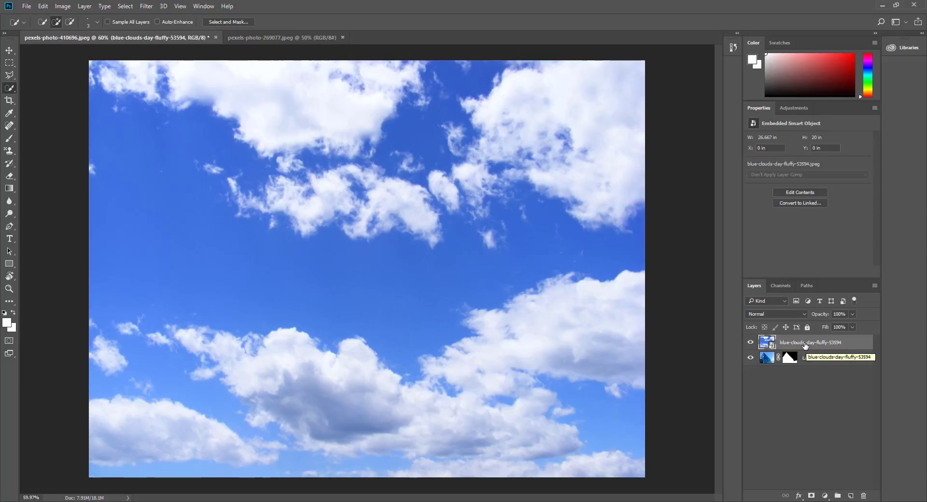
# Step: Toggle the clouds layer's visibility to compare and move that layer beneath Layer 0
pyautogui.click(750, 345)
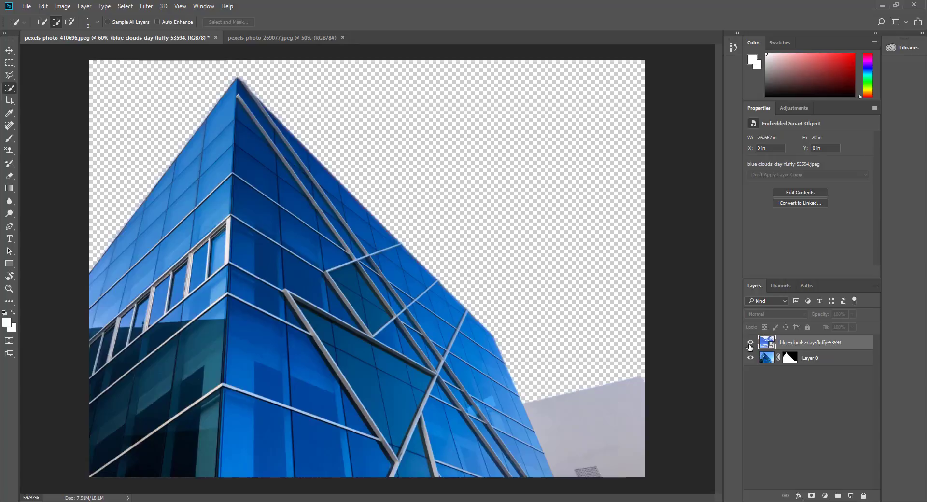
pyautogui.click(750, 345)
pyautogui.click(750, 345)
pyautogui.click(750, 344)
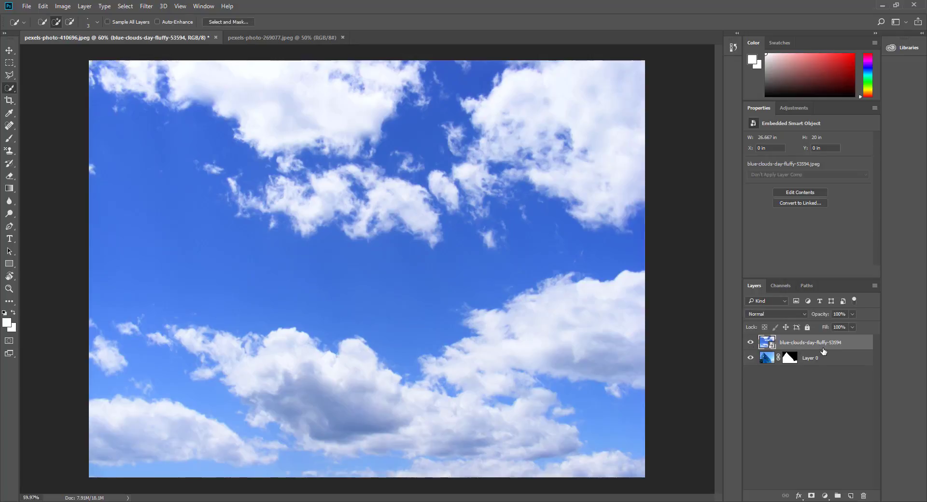
pyautogui.moveTo(820, 345); pyautogui.dragTo(803, 402)
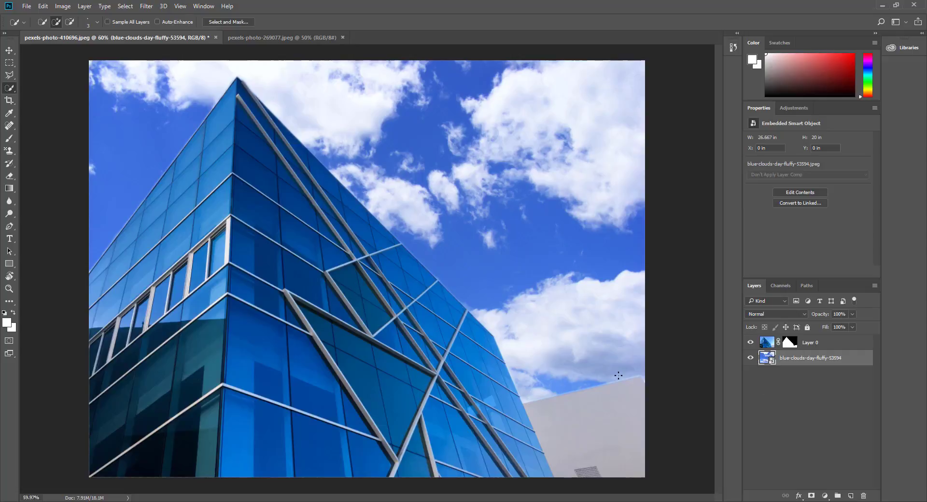
# Step: Open Layer 0's mask in Select and Mask and brush the Refine Edge Brush along the grey wall's top and the adjoining glass edge
pyautogui.scroll(8, 630, 384)
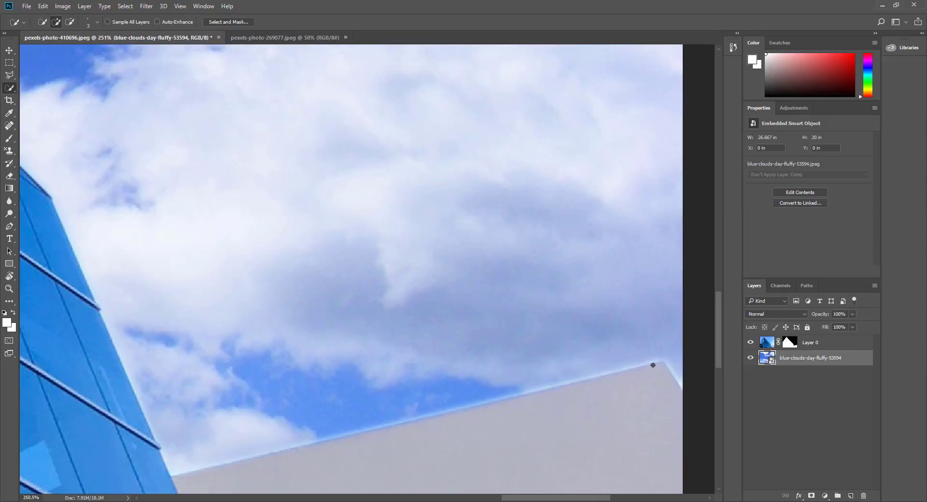
pyautogui.scroll(1, 653, 365)
pyautogui.click(789, 342)
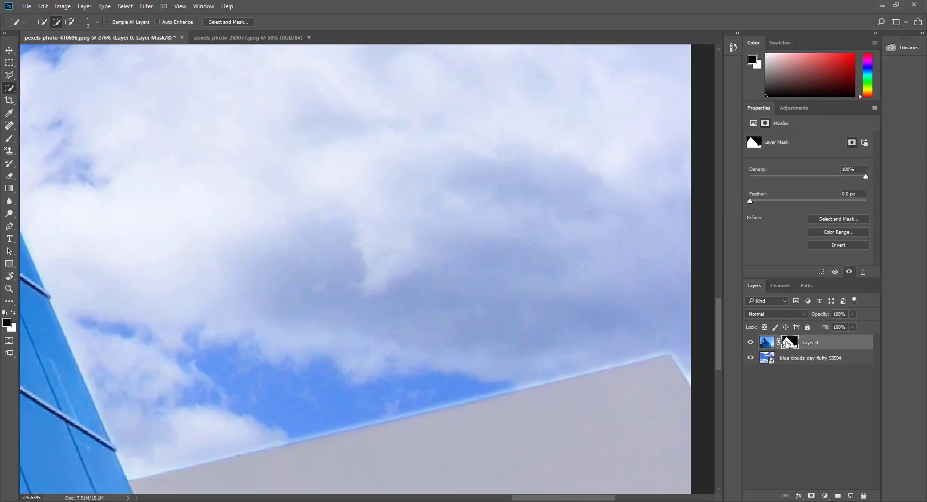
pyautogui.click(228, 22)
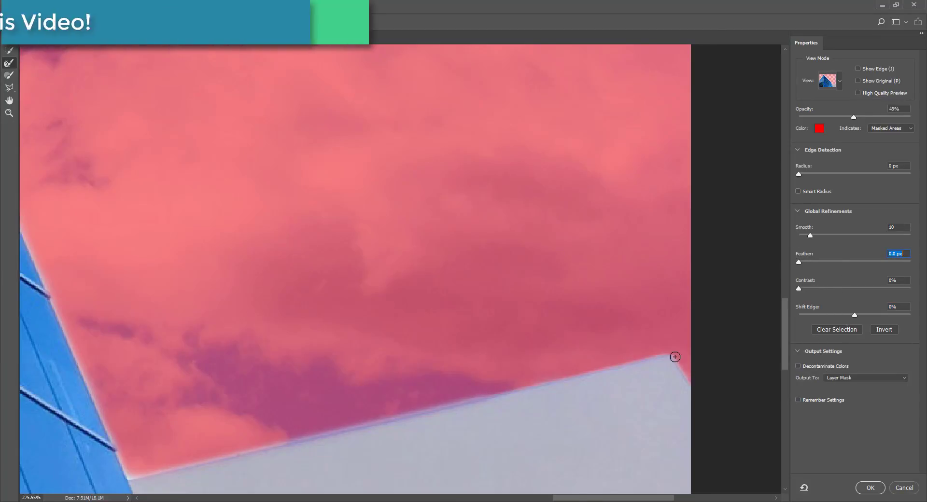
pyautogui.moveTo(676, 353)
pyautogui.mouseDown()
pyautogui.moveTo(648, 351)
pyautogui.moveTo(297, 438)
pyautogui.moveTo(363, 431)
pyautogui.moveTo(328, 429)
pyautogui.moveTo(129, 476)
pyautogui.moveTo(220, 463)
pyautogui.moveTo(130, 475)
pyautogui.moveTo(106, 428)
pyautogui.moveTo(95, 380)
pyautogui.moveTo(88, 391)
pyautogui.moveTo(24, 244)
pyautogui.mouseUp()
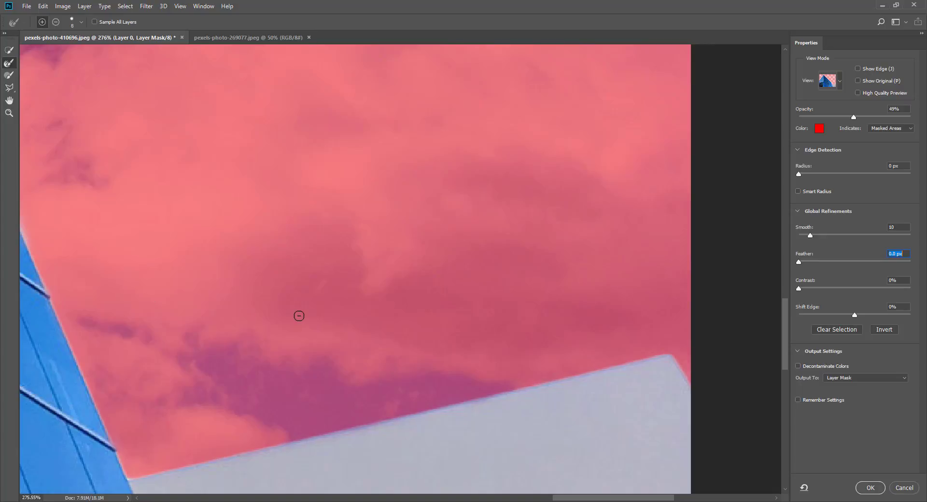
# Step: Refine the mask along the glass building's right roofline up to its peak with the Refine Edge Brush
pyautogui.press('alt')
pyautogui.press('alt')
pyautogui.scroll(-3, 386, 256)
pyautogui.scroll(1, 206, 255)
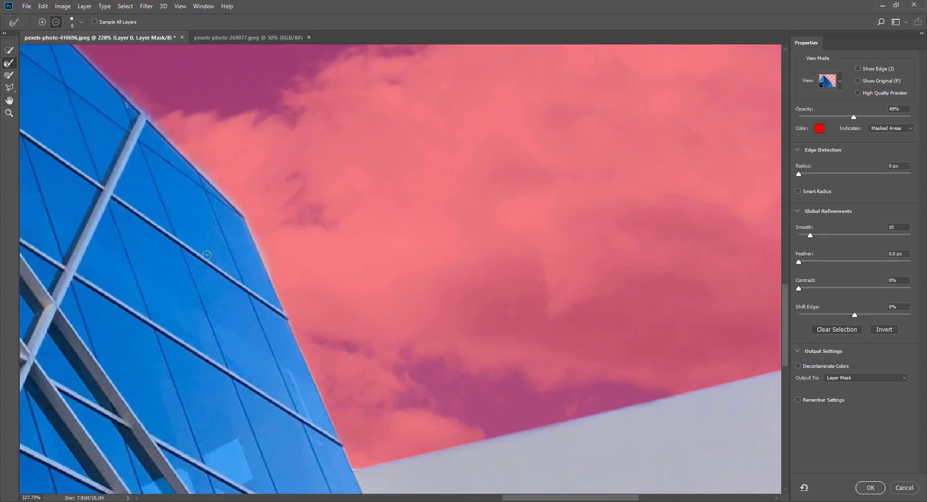
pyautogui.scroll(2, 207, 255)
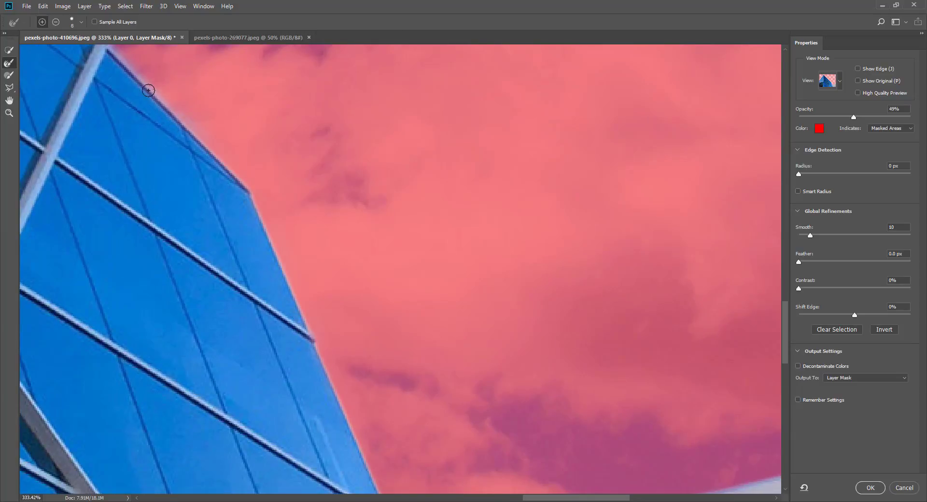
pyautogui.press('alt')
pyautogui.scroll(-2, 238, 129)
pyautogui.scroll(2, 178, 97)
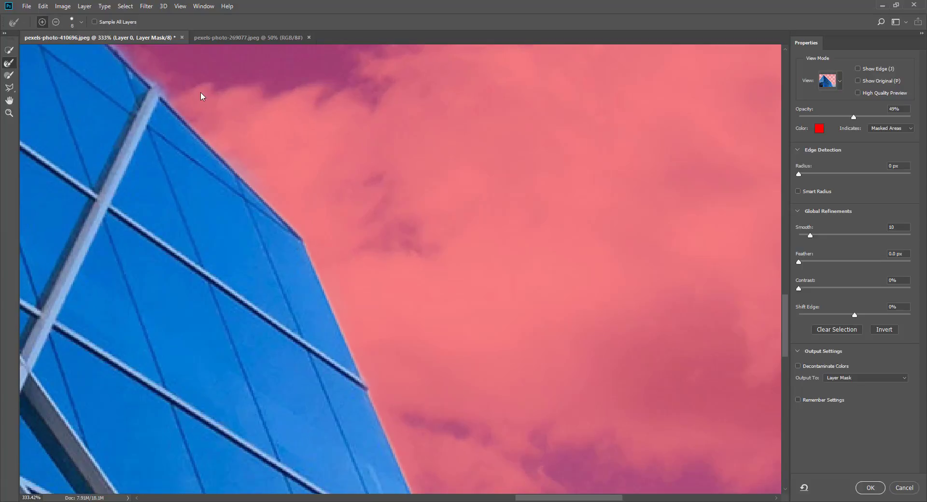
pyautogui.scroll(-2, 201, 96)
pyautogui.scroll(6, 187, 108)
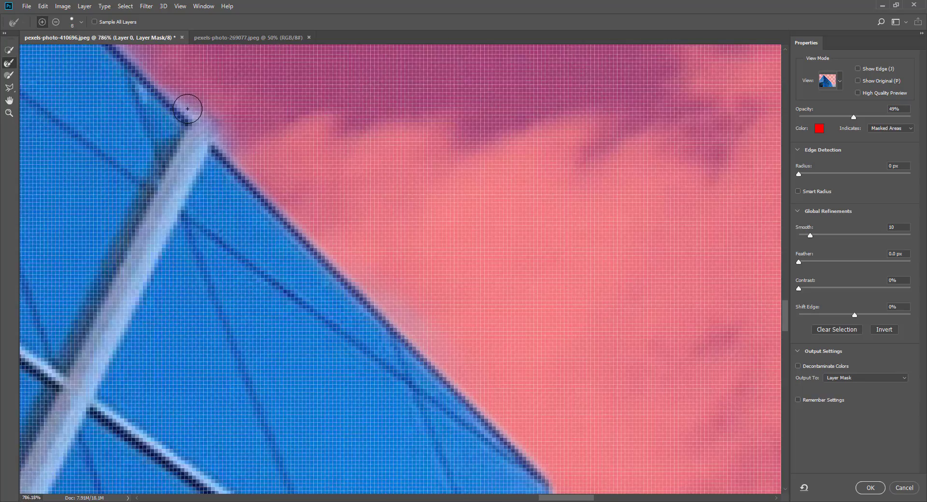
pyautogui.scroll(-3, 187, 93)
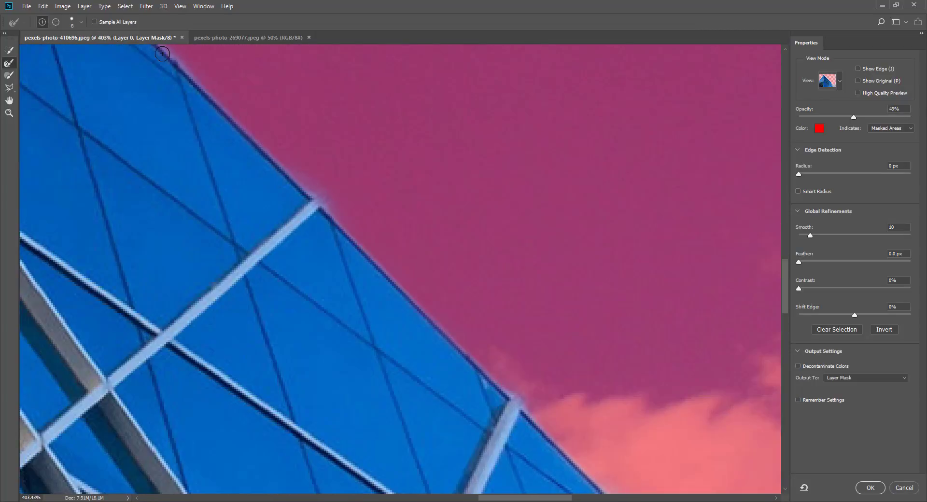
pyautogui.scroll(-3, 416, 213)
pyautogui.scroll(3, 232, 135)
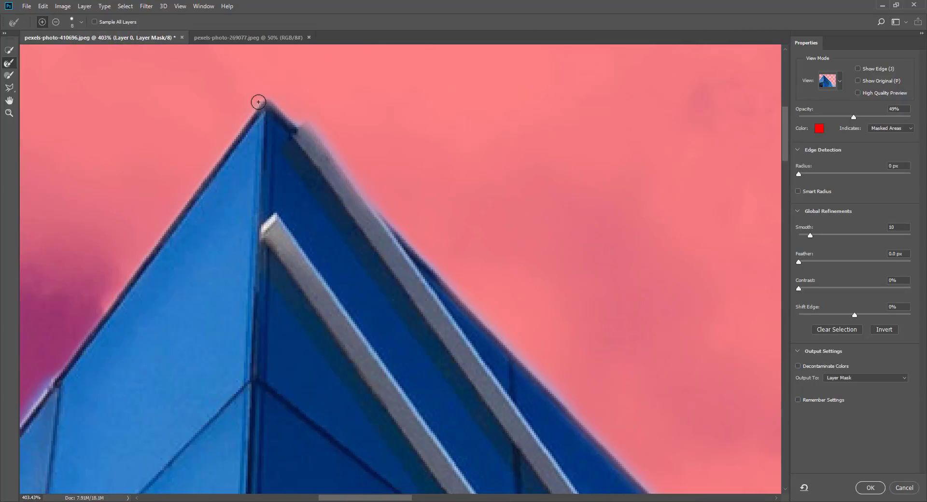
# Step: Refine the mask along the glass building's left roofline and apply the refinement to Layer 0's layer mask
pyautogui.scroll(-5, 321, 165)
pyautogui.scroll(-5, 284, 313)
pyautogui.scroll(4, 284, 313)
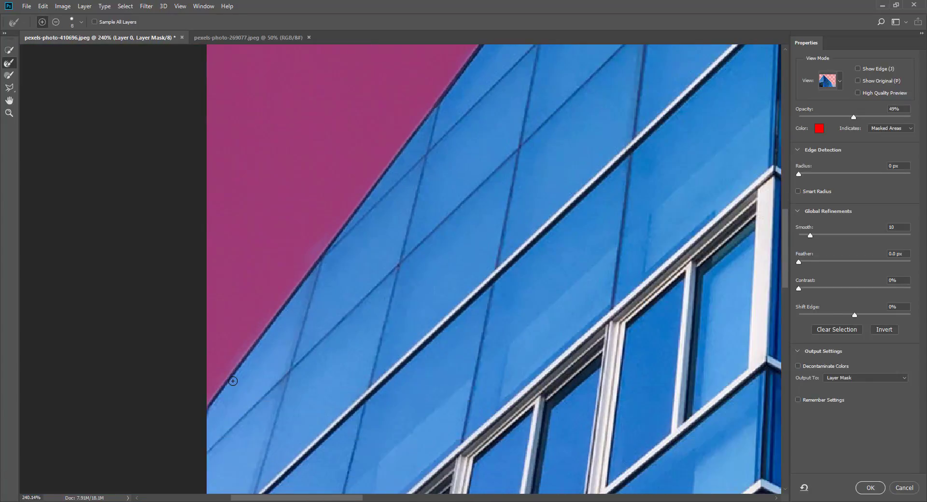
pyautogui.scroll(-8, 376, 367)
pyautogui.scroll(7, 515, 147)
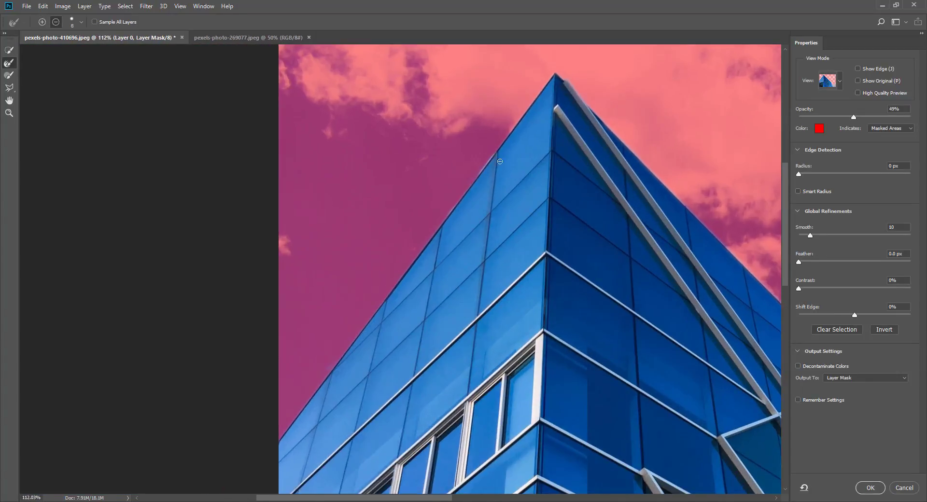
pyautogui.moveTo(435, 195)
pyautogui.mouseDown()
pyautogui.moveTo(475, 142)
pyautogui.moveTo(438, 212)
pyautogui.moveTo(461, 179)
pyautogui.mouseUp()
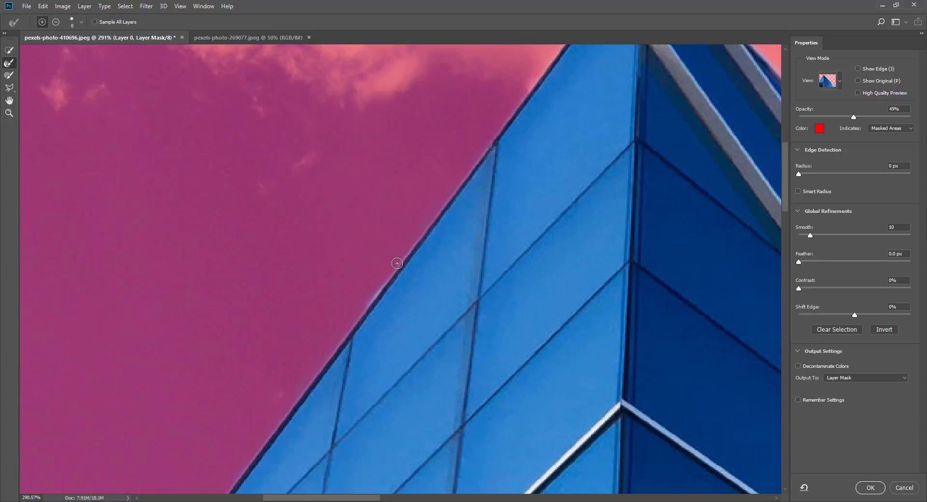
pyautogui.moveTo(396, 263); pyautogui.dragTo(363, 321)
pyautogui.scroll(-8, 620, 385)
pyautogui.scroll(4, 652, 421)
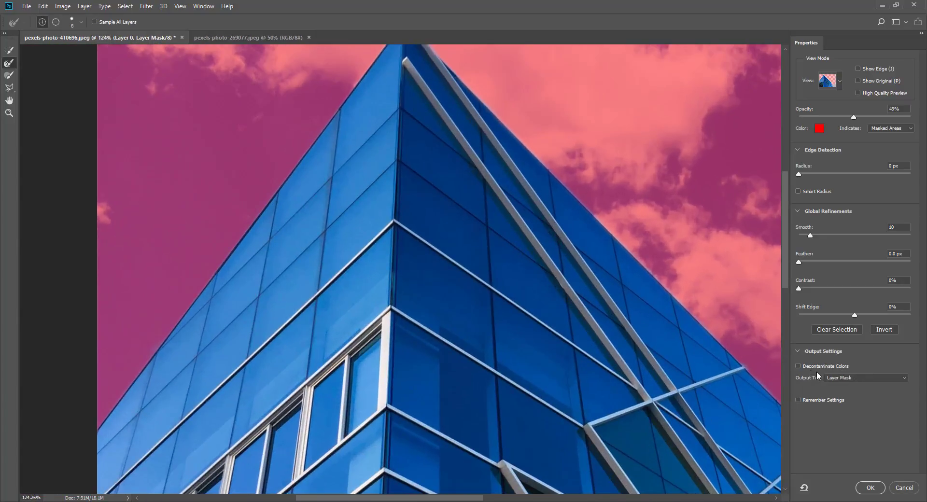
pyautogui.click(871, 487)
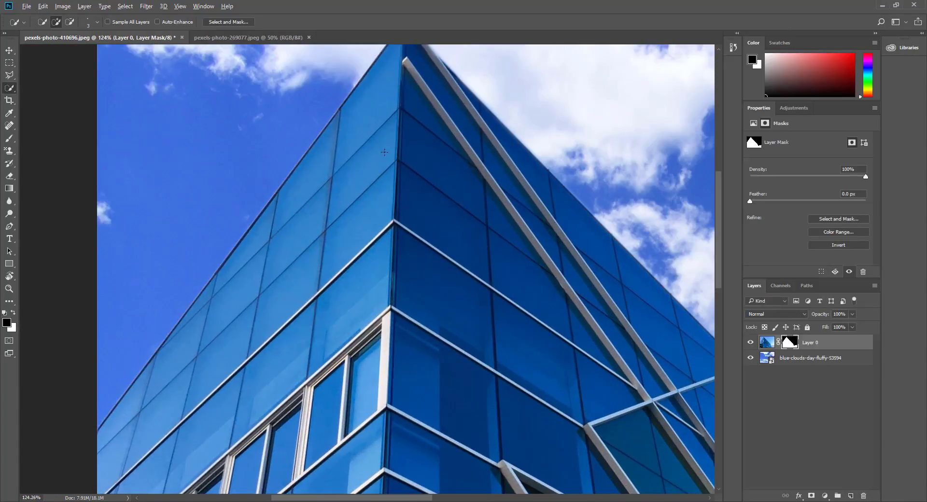
# Step: Check the refined edges across the image and add a Curves adjustment layer directly above the blue-clouds-day-fluffy-53594 layer
pyautogui.scroll(-5, 385, 152)
pyautogui.scroll(3, 541, 401)
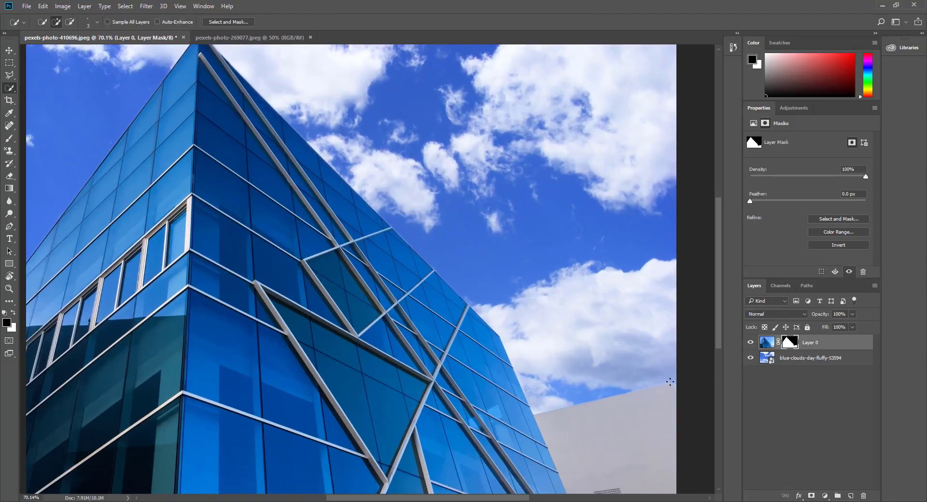
pyautogui.scroll(8, 705, 395)
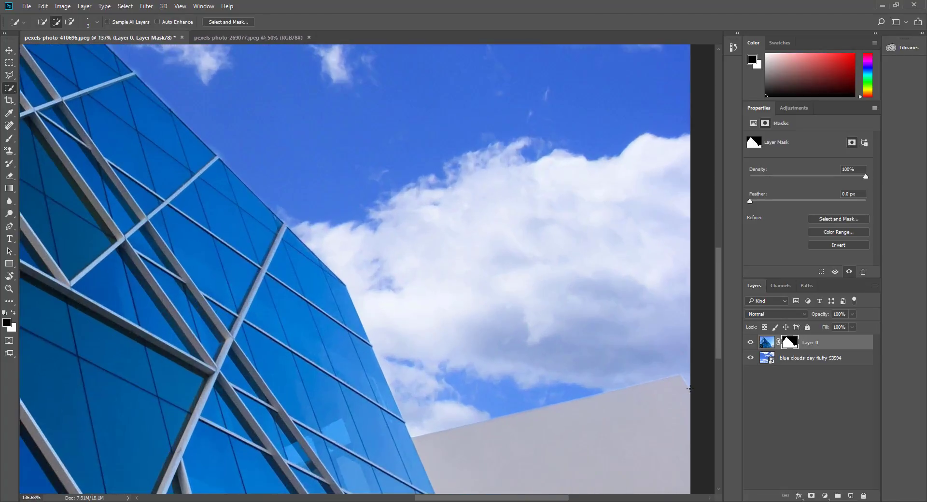
pyautogui.scroll(-6, 592, 394)
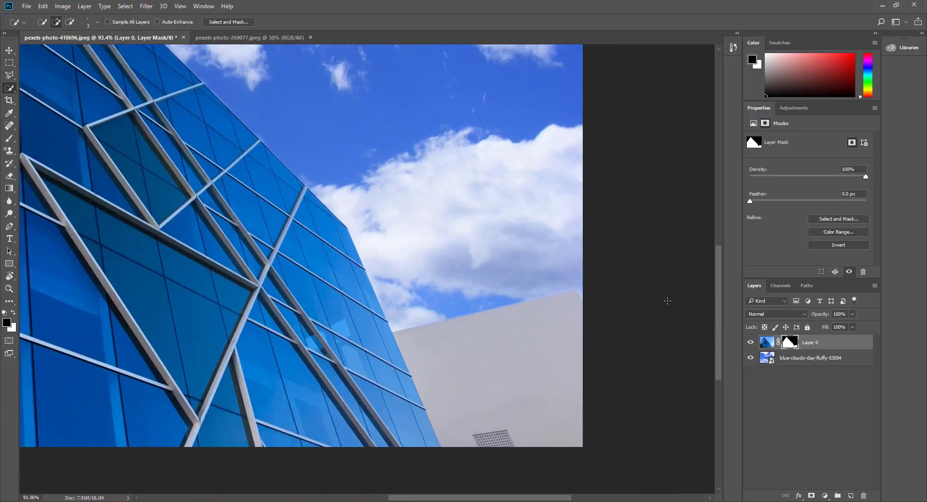
pyautogui.scroll(-3, 668, 301)
pyautogui.scroll(2, 405, 218)
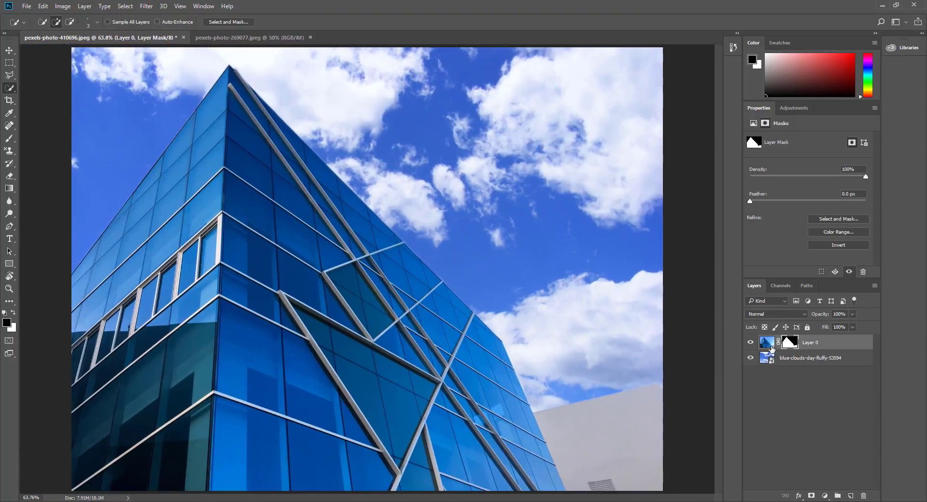
pyautogui.click(787, 358)
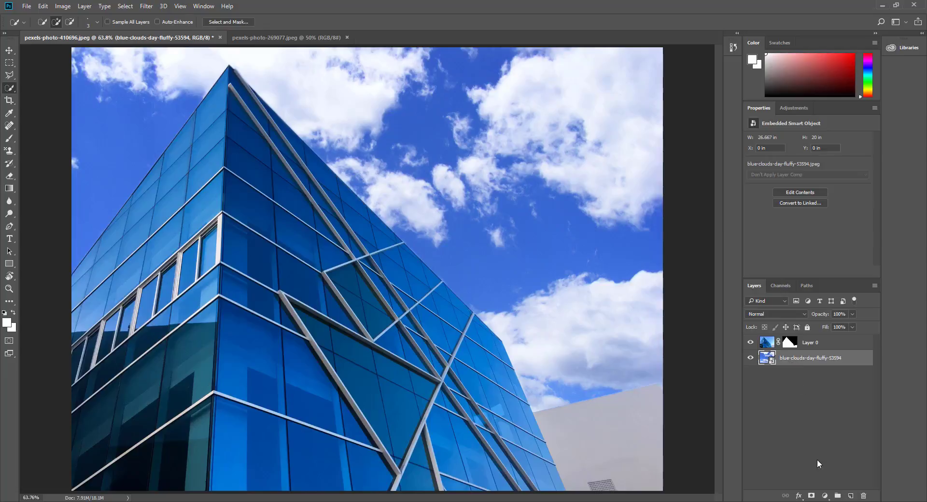
pyautogui.click(824, 496)
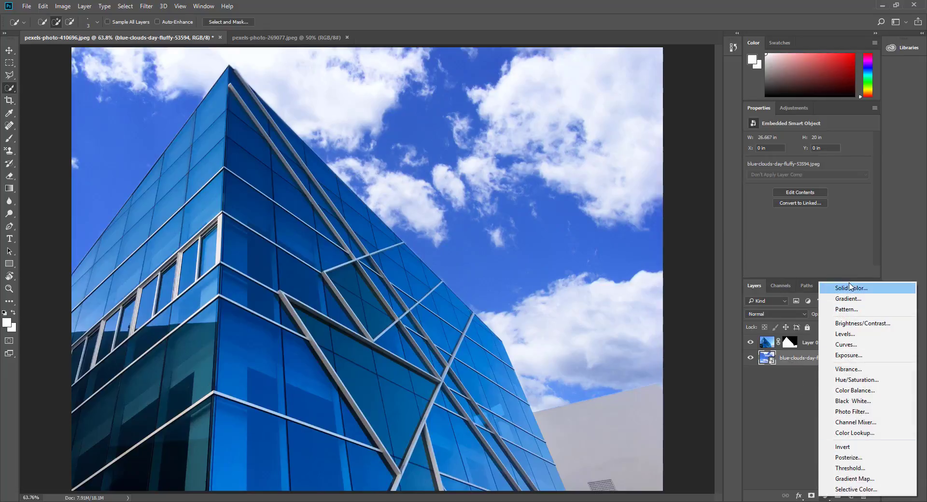
pyautogui.click(846, 345)
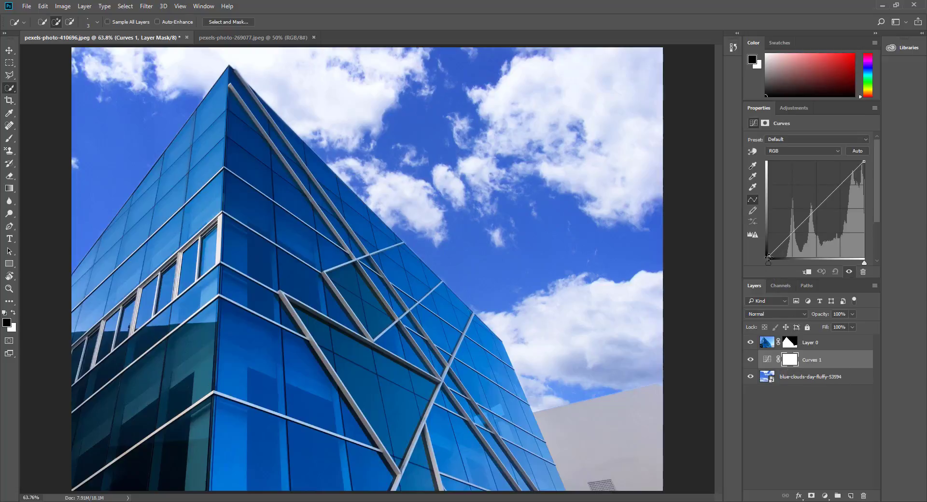
# Step: Deepen the cloud sky by moving the RGB curve's black point inward, easing it back and raising it slightly to soften the contrast
pyautogui.moveTo(768, 256); pyautogui.dragTo(787, 257)
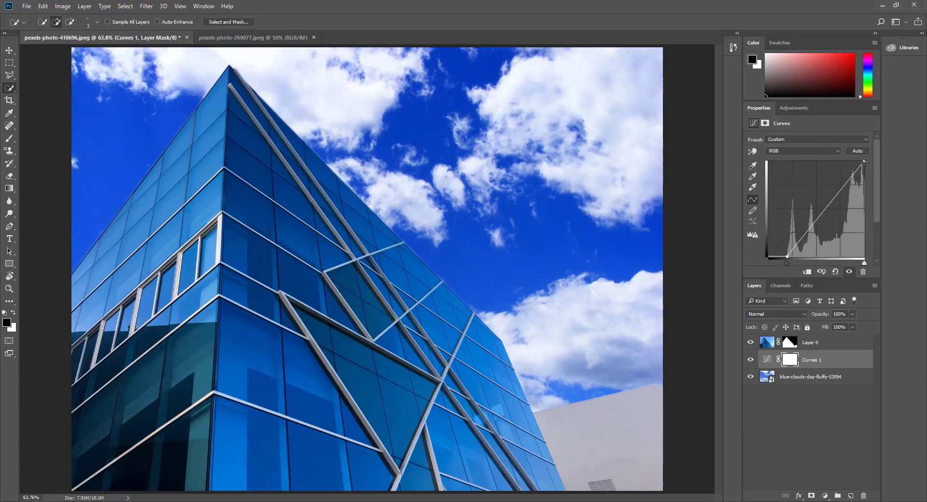
pyautogui.moveTo(865, 161)
pyautogui.mouseDown()
pyautogui.moveTo(848, 162)
pyautogui.moveTo(873, 159)
pyautogui.mouseUp()
pyautogui.scroll(-1, 355, 226)
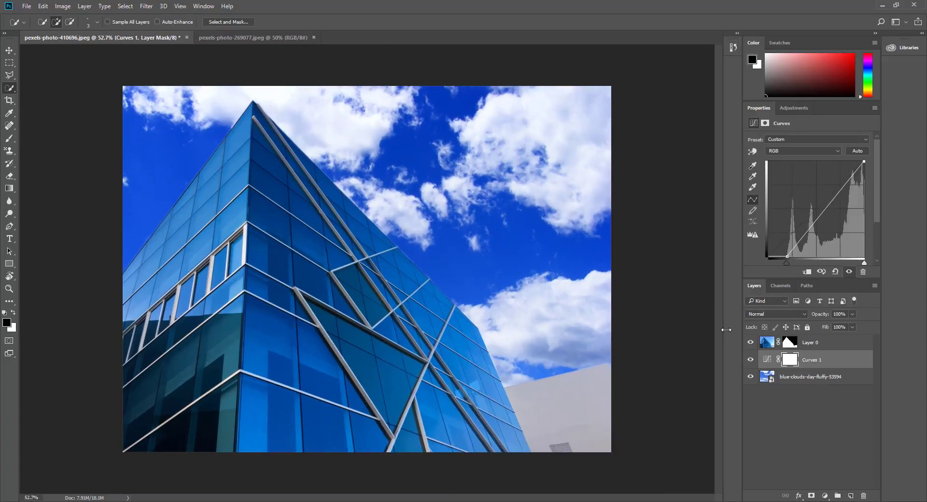
pyautogui.moveTo(787, 257)
pyautogui.mouseDown()
pyautogui.moveTo(787, 241)
pyautogui.moveTo(781, 252)
pyautogui.mouseUp()
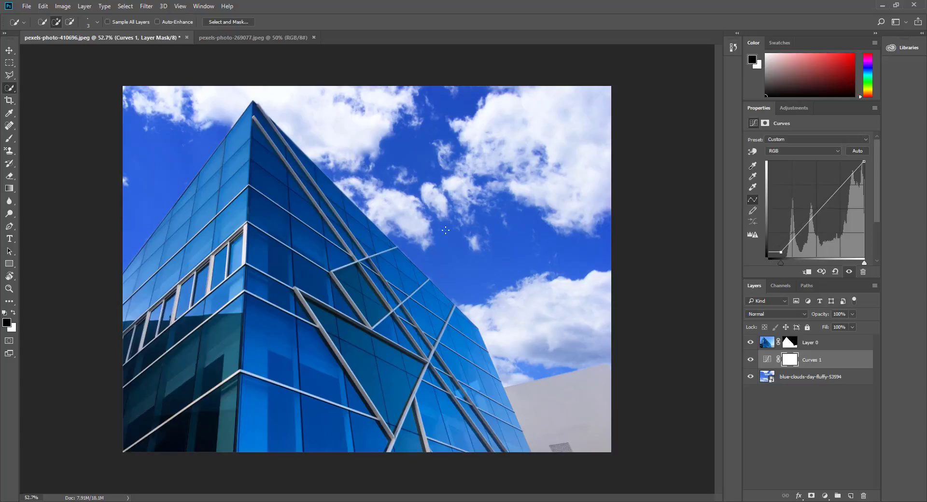
# Step: Toggle Layer 0's visibility and its layer mask off and on repeatedly to compare the original sky with the replaced one
pyautogui.click(751, 343)
pyautogui.click(751, 343)
pyautogui.keyDown('shift'); pyautogui.click(789, 343); pyautogui.keyUp('shift')
pyautogui.keyDown('shift'); pyautogui.click(790, 344); pyautogui.keyUp('shift')
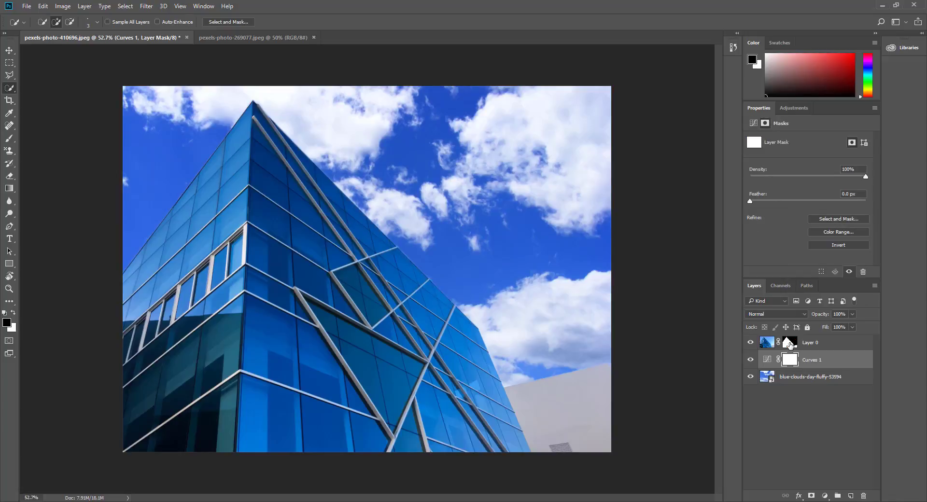
pyautogui.keyDown('shift'); pyautogui.click(790, 343); pyautogui.keyUp('shift')
pyautogui.keyDown('shift'); pyautogui.click(791, 344); pyautogui.keyUp('shift')
pyautogui.keyDown('shift'); pyautogui.click(790, 344); pyautogui.keyUp('shift')
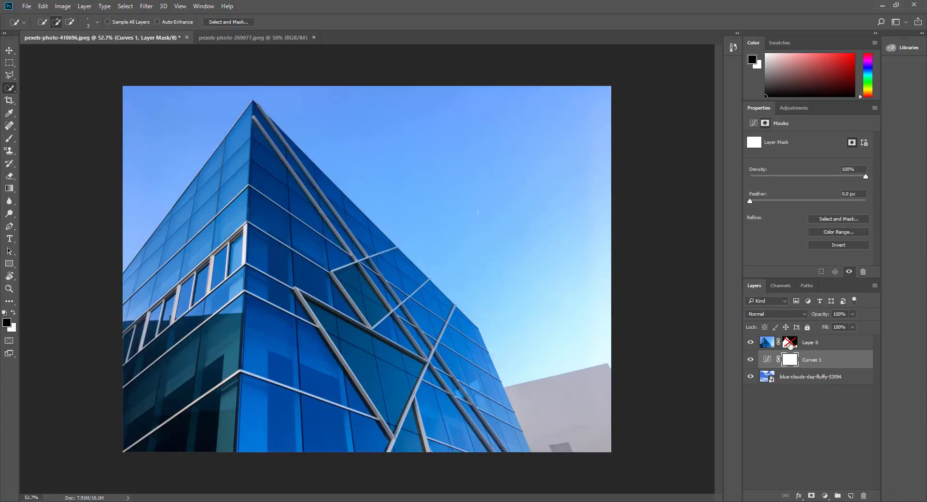
pyautogui.keyDown('shift'); pyautogui.click(790, 343); pyautogui.keyUp('shift')
pyautogui.keyDown('shift'); pyautogui.click(790, 344); pyautogui.keyUp('shift')
pyautogui.keyDown('shift'); pyautogui.click(790, 344); pyautogui.keyUp('shift')
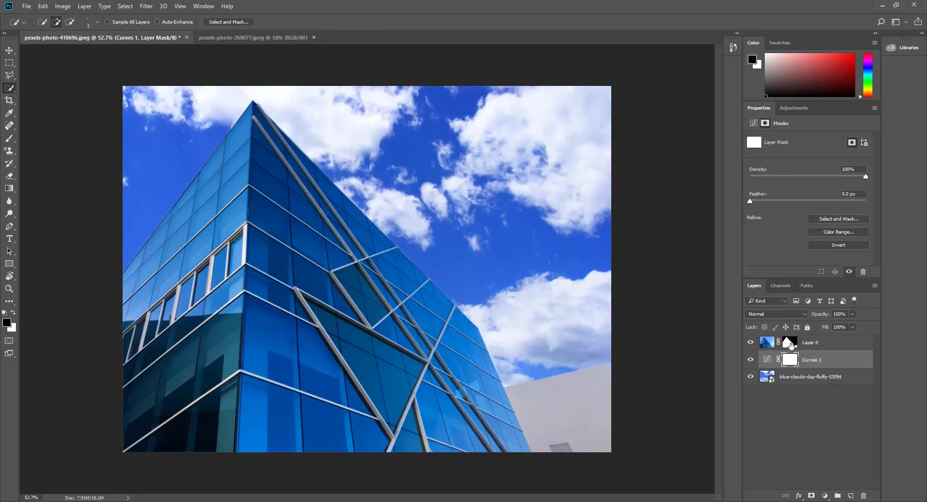
pyautogui.keyDown('shift'); pyautogui.click(790, 344); pyautogui.keyUp('shift')
pyautogui.keyDown('shift'); pyautogui.click(790, 344); pyautogui.keyUp('shift')
pyautogui.keyDown('shift'); pyautogui.click(790, 344); pyautogui.keyUp('shift')
pyautogui.keyDown('shift'); pyautogui.click(791, 344); pyautogui.keyUp('shift')
pyautogui.keyDown('shift'); pyautogui.click(791, 344); pyautogui.keyUp('shift')
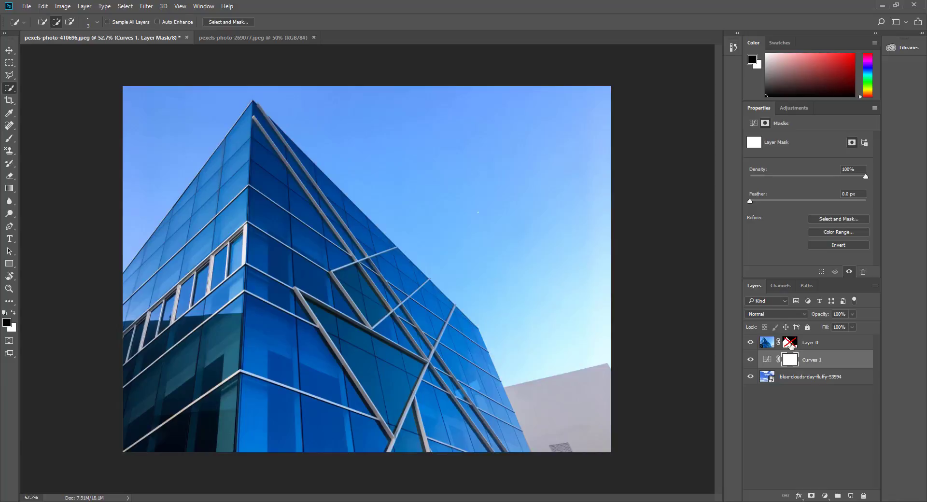